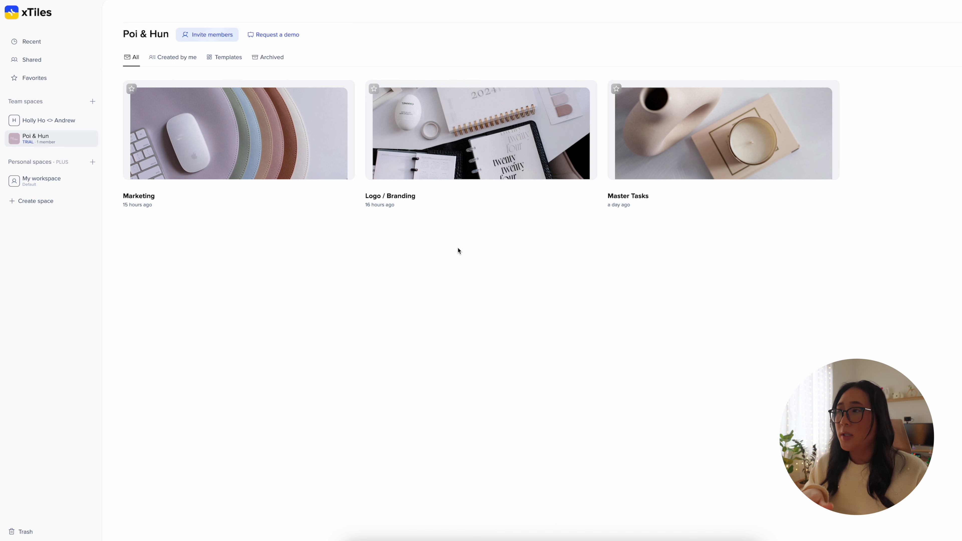
left_click(47, 184)
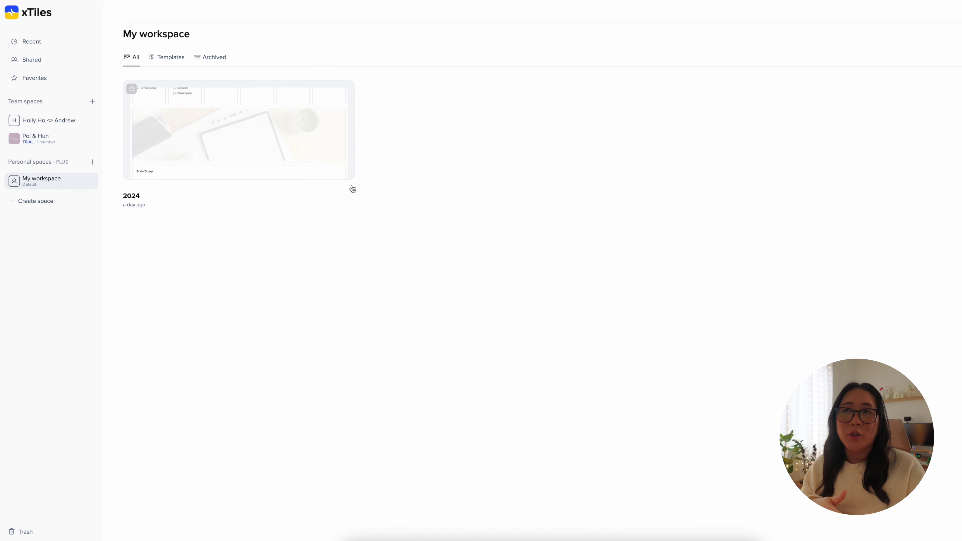
left_click(353, 166)
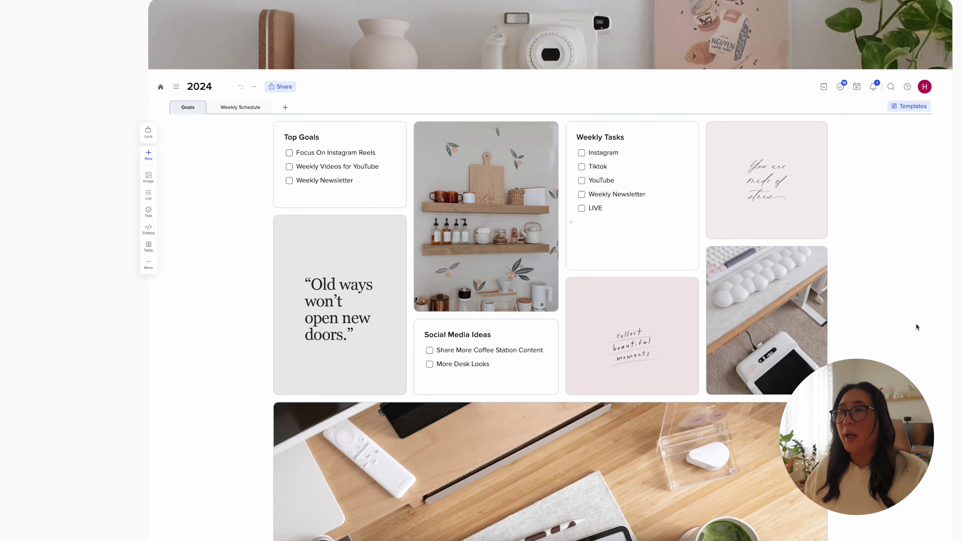
scroll(911, 318, "down", 5)
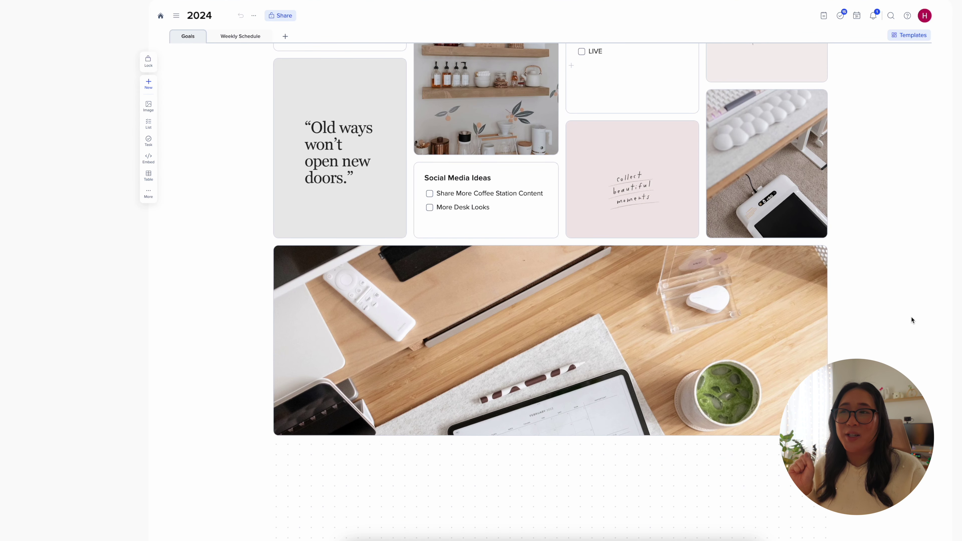
scroll(911, 319, "up", 4)
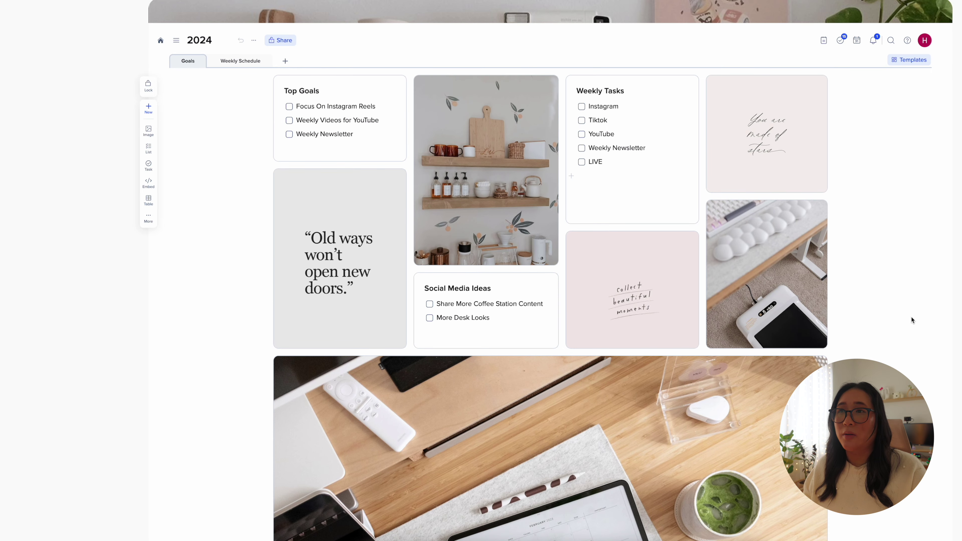
scroll(910, 317, "up", 2)
left_click(156, 88)
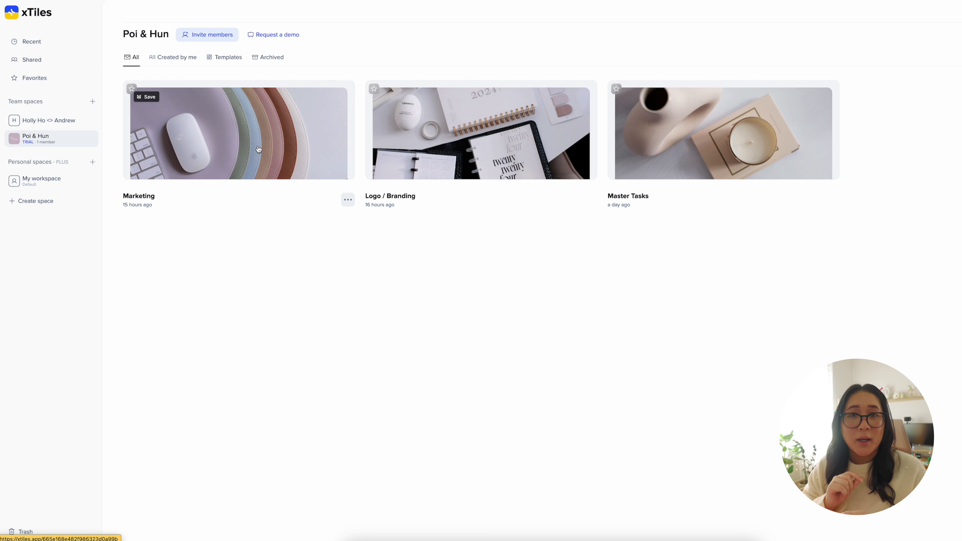
- Open Master Tasks, view its PRODUCTS and PLANNER INSERTS pages, then return to HOMEPAGE
left_click(706, 140)
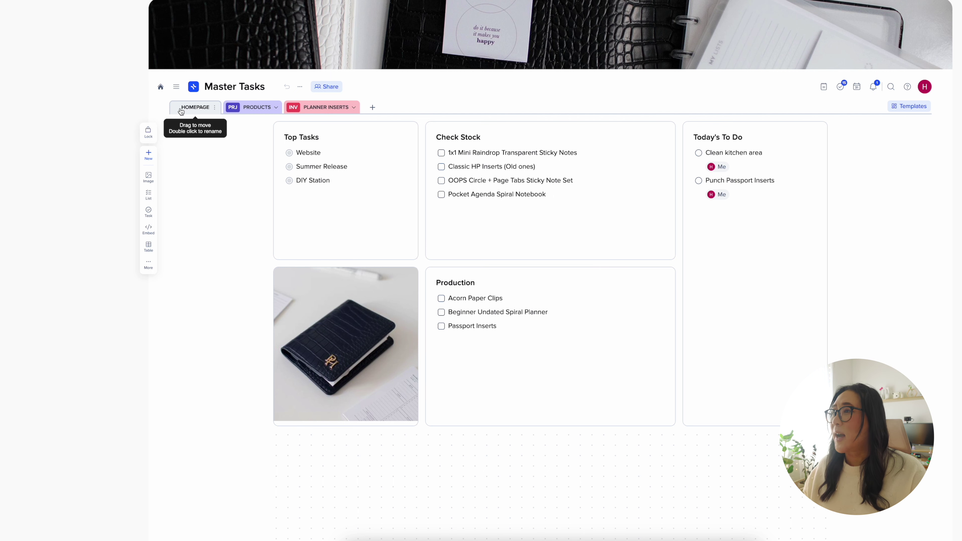
left_click(244, 105)
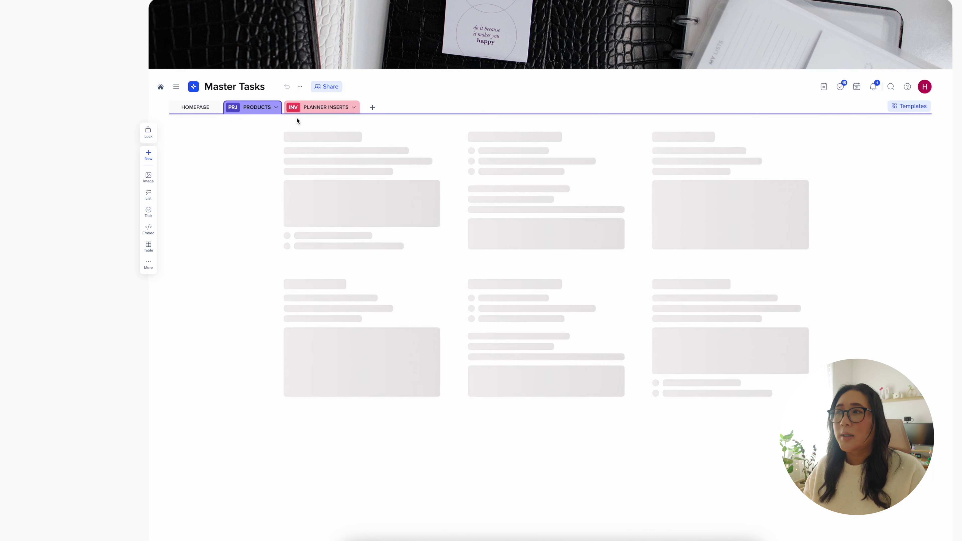
left_click(313, 110)
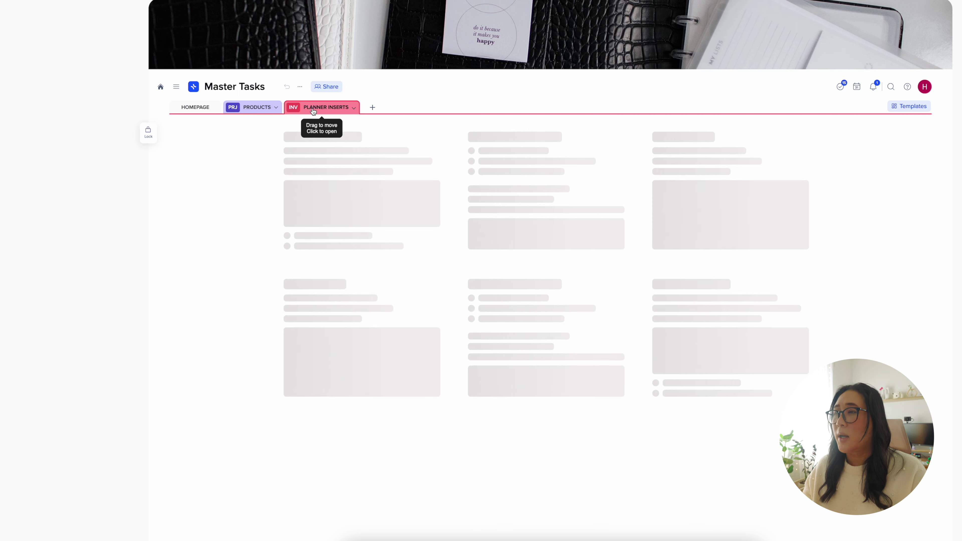
left_click(253, 109)
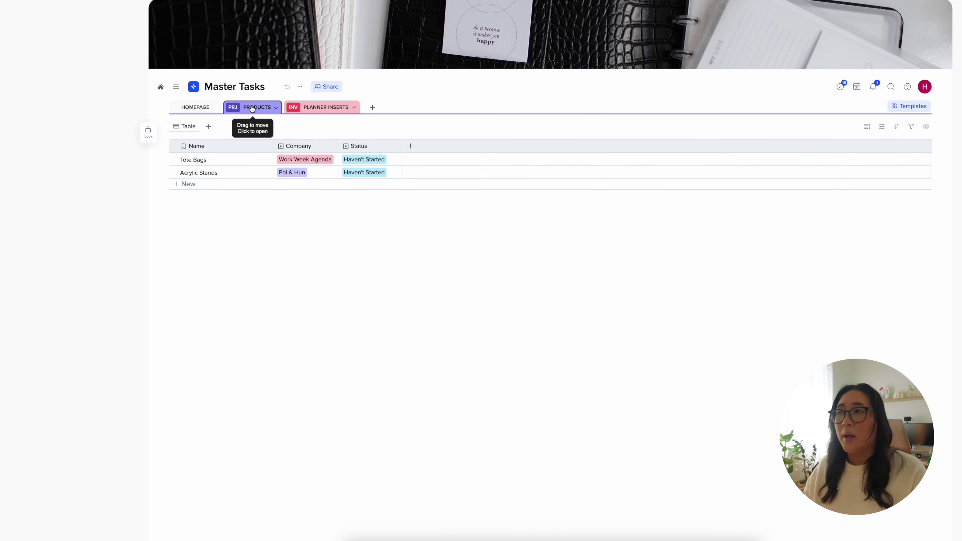
left_click(191, 112)
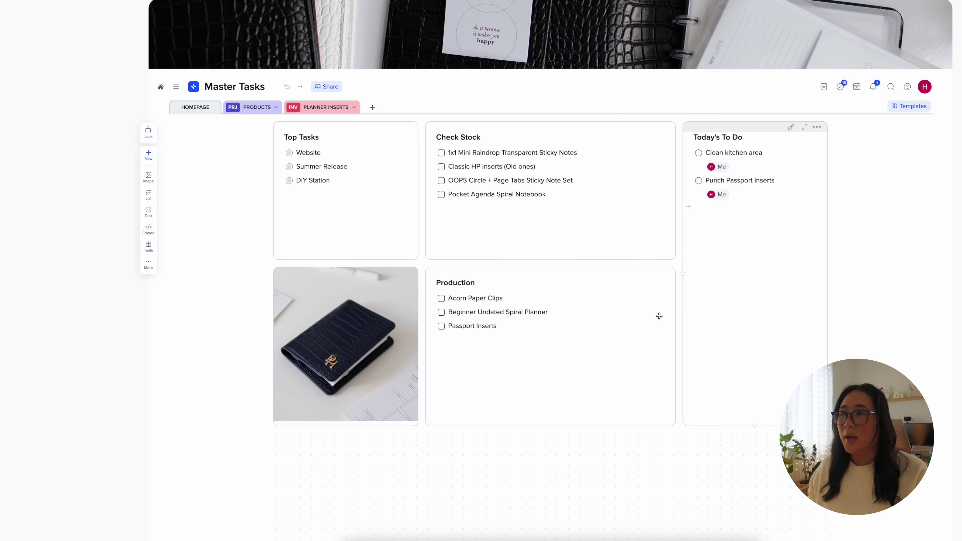
- Add a new tile below the wallet photo on the Master Tasks homepage
scroll(657, 315, "down", 5)
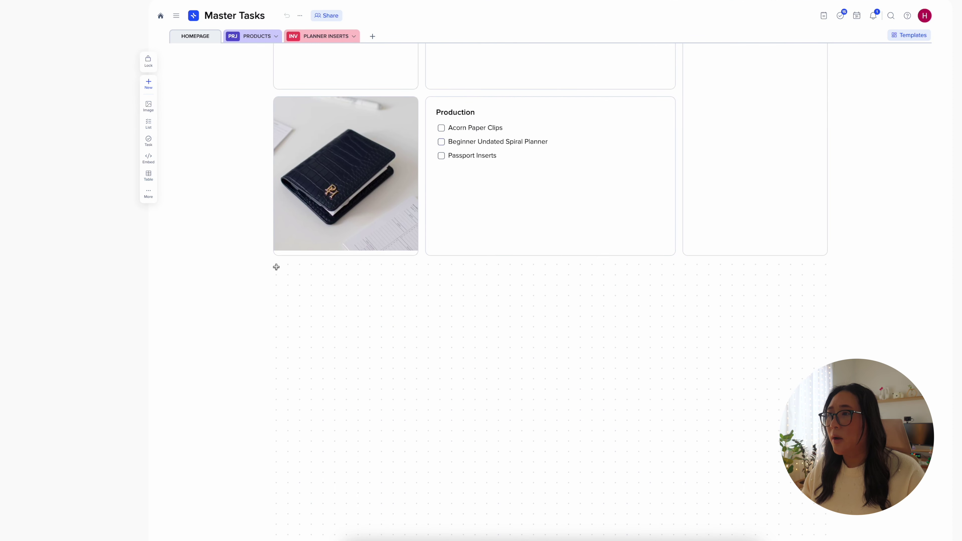
left_click_drag(276, 267, 561, 460)
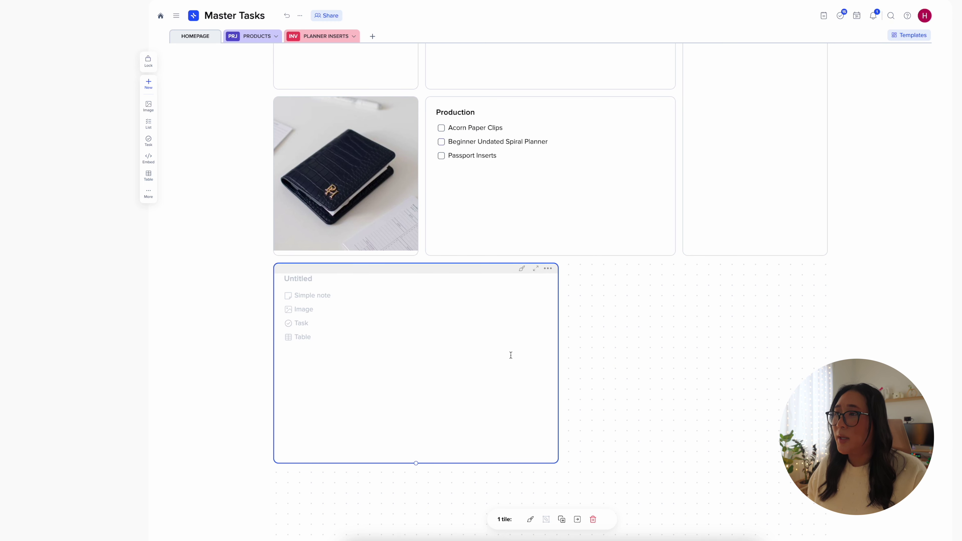
scroll(572, 330, "up", 4)
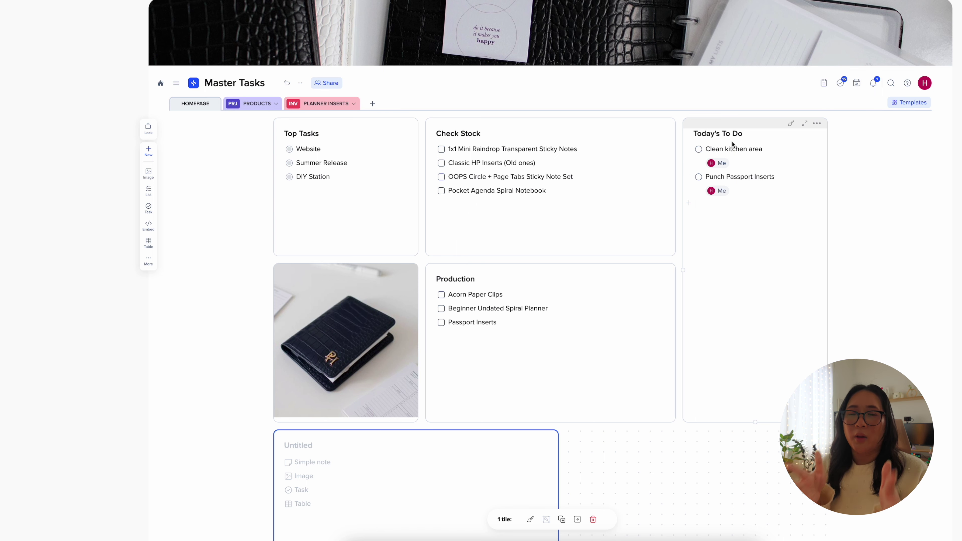
- Delete the empty Untitled tile, then switch to the PRODUCTS page
scroll(603, 335, "down", 2)
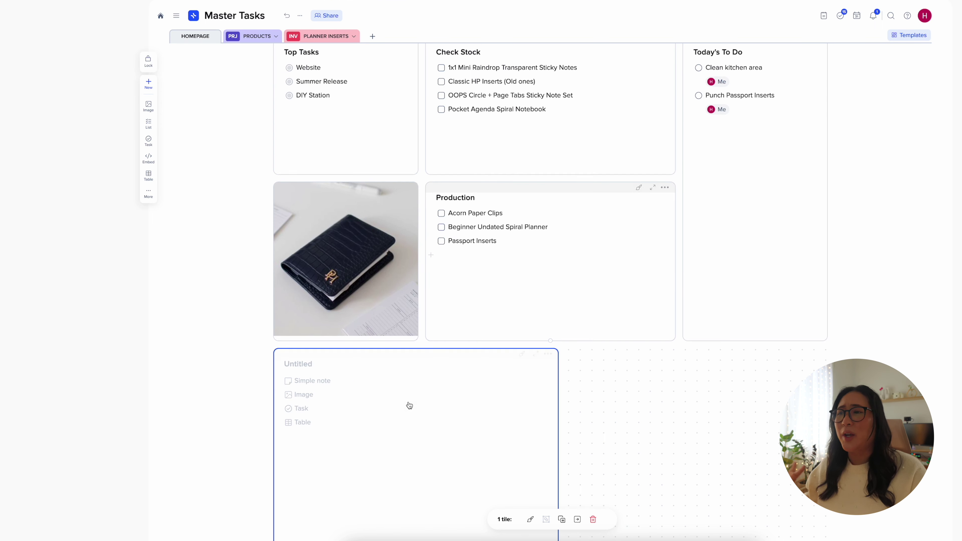
left_click(548, 354)
left_click(600, 447)
scroll(682, 370, "up", 2)
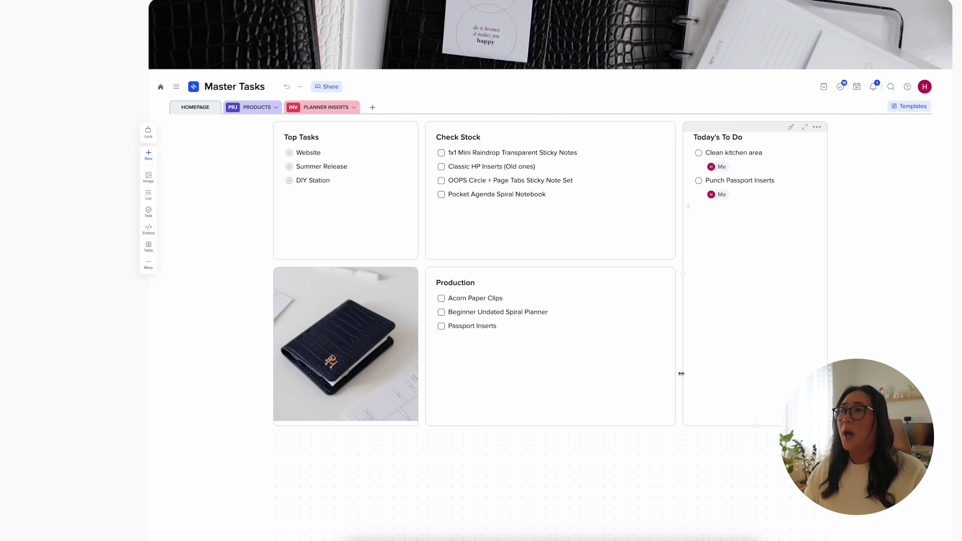
left_click(255, 110)
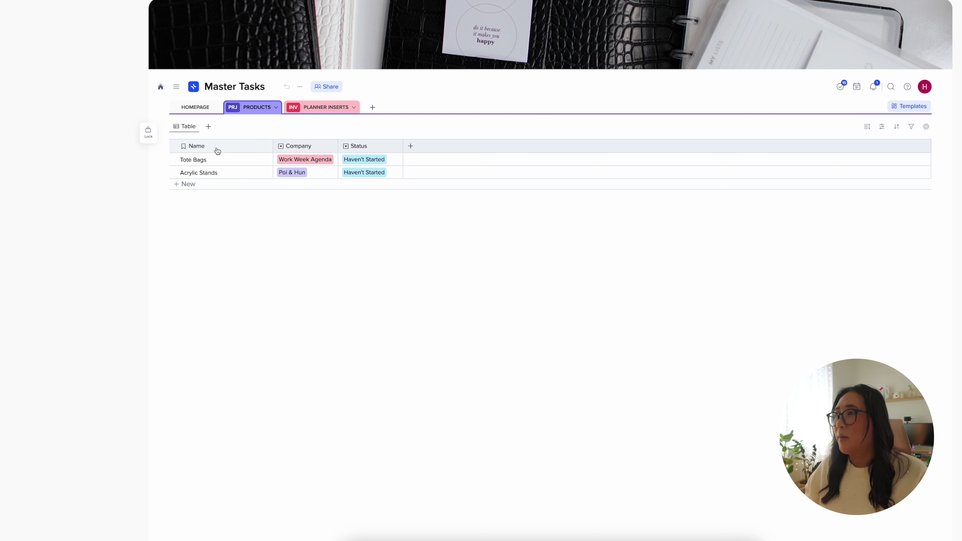
- View the PACKAGING and ADMIN pages from the PRODUCTS group, then open PLANNER INSERTS
left_click(248, 106)
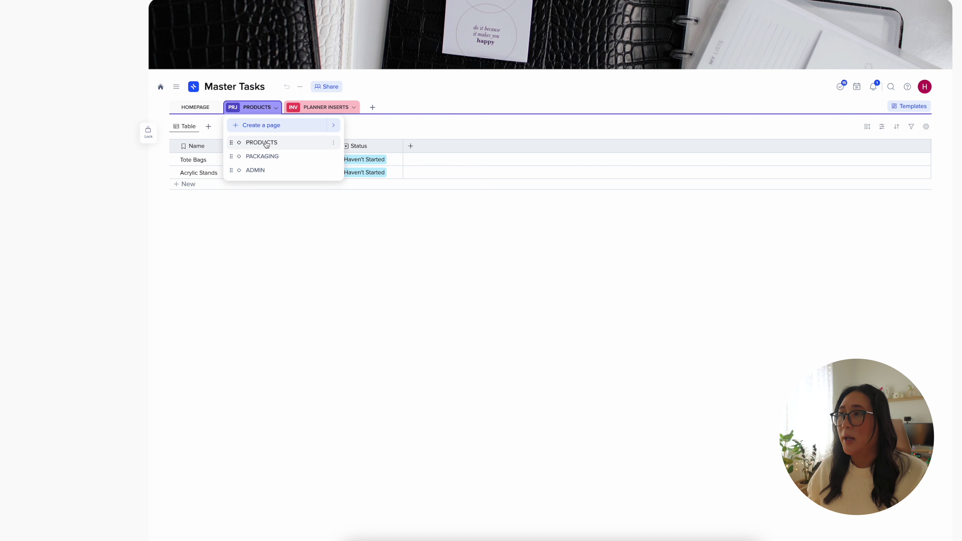
left_click(271, 158)
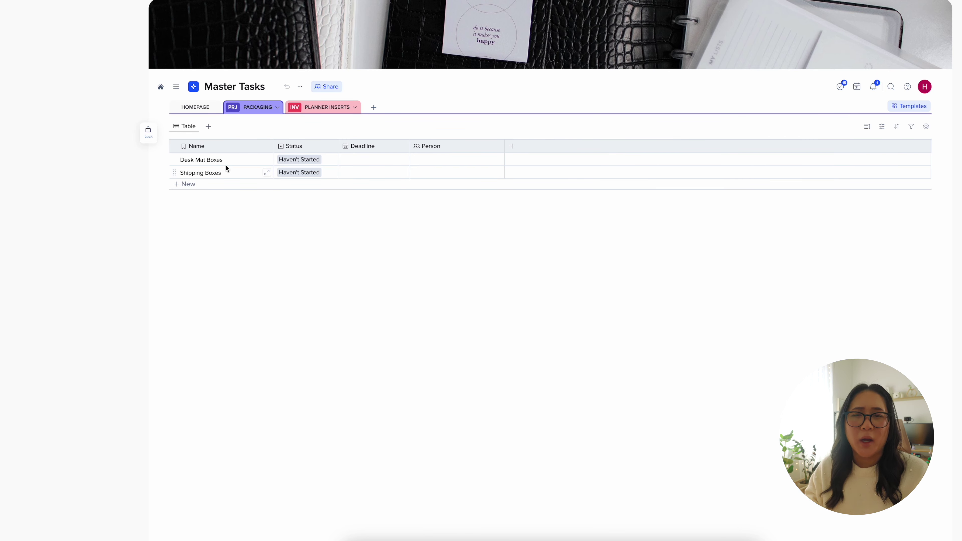
left_click(257, 111)
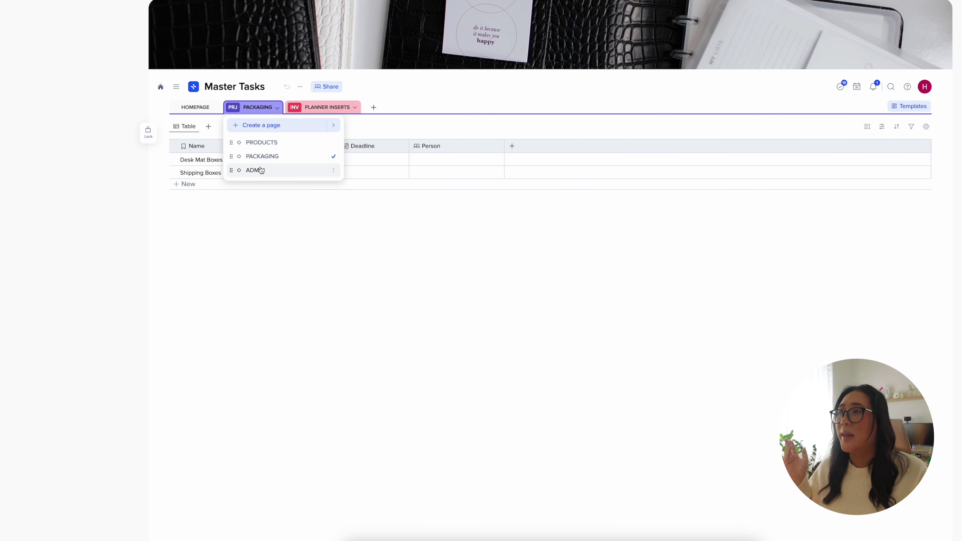
left_click(260, 170)
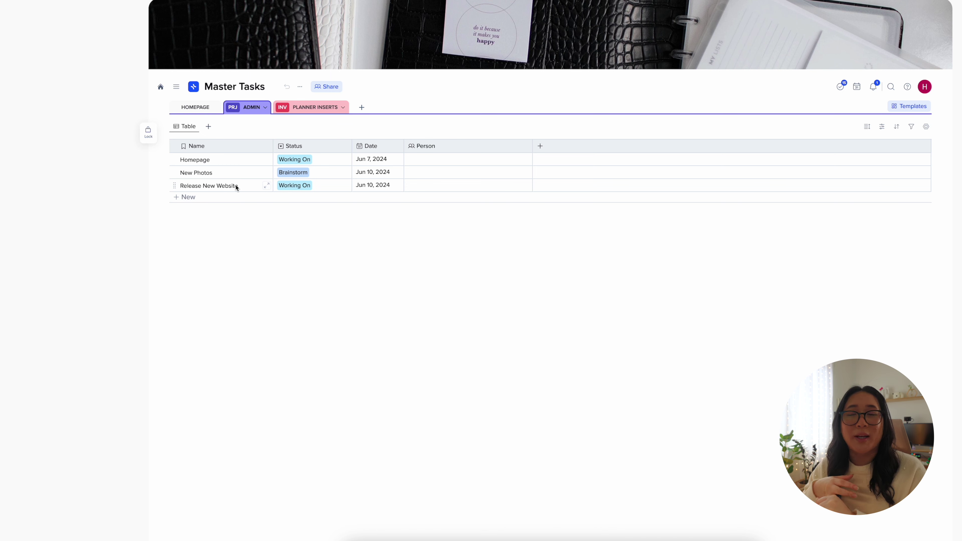
left_click(314, 108)
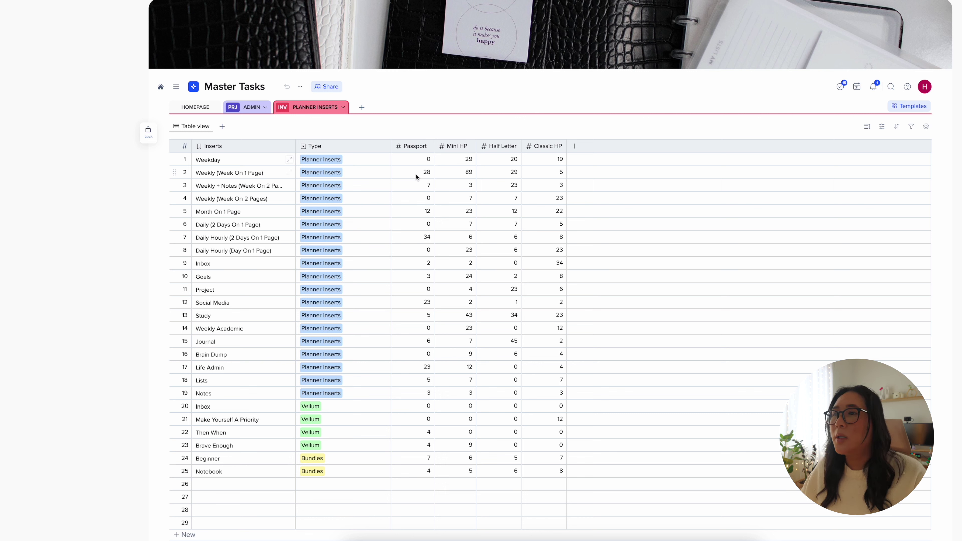
- Clear the Passport through Classic HP counts for rows 1 to 25 of Planner Inserts
left_click(427, 161)
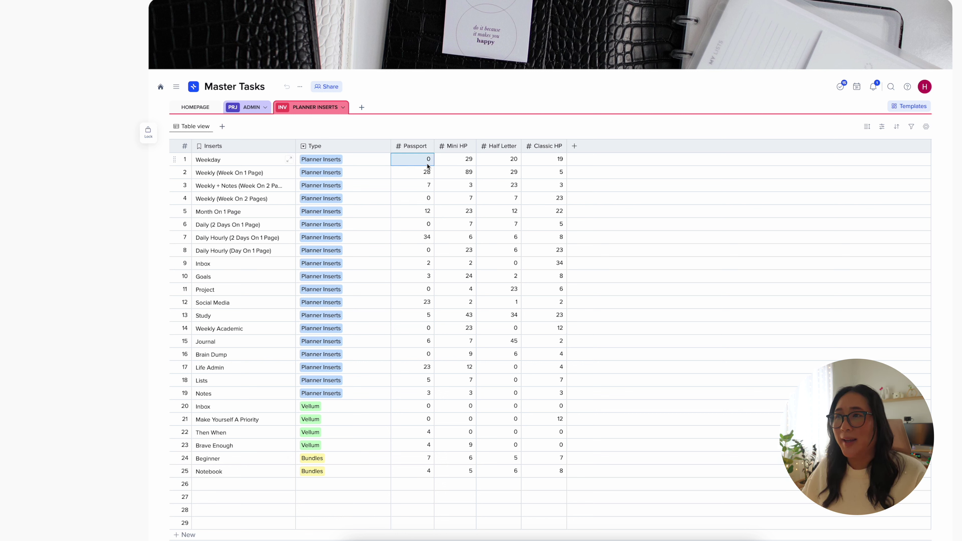
left_click(462, 187)
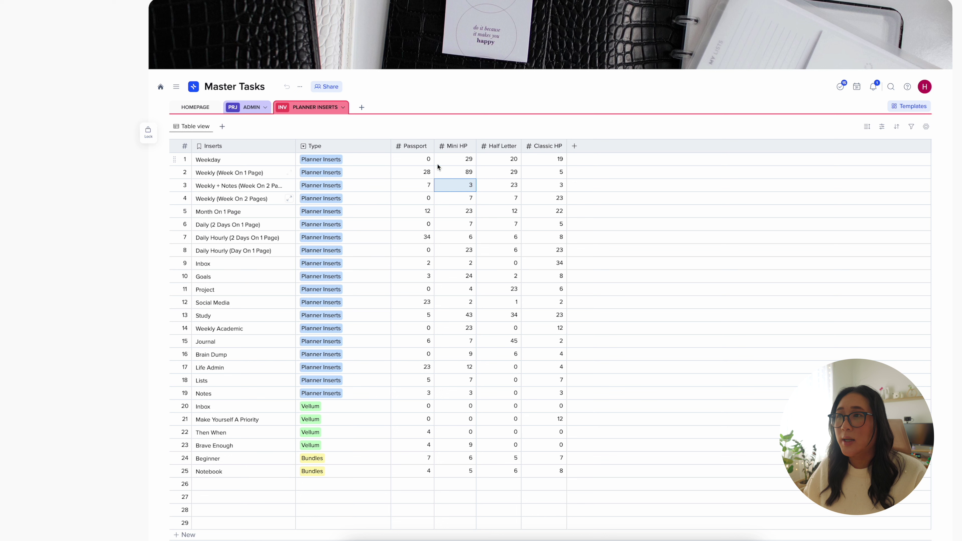
left_click(418, 161)
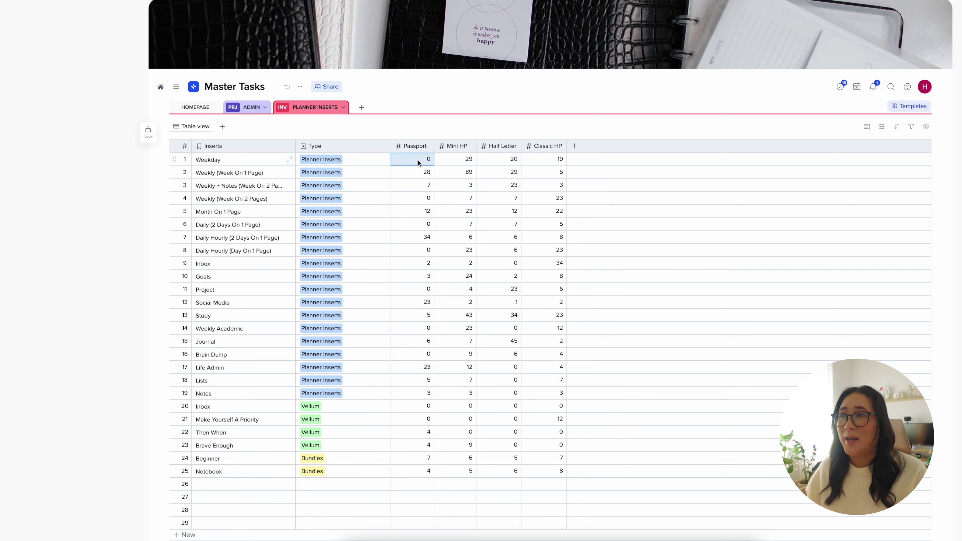
left_click_drag(418, 161, 556, 471)
key("Delete")
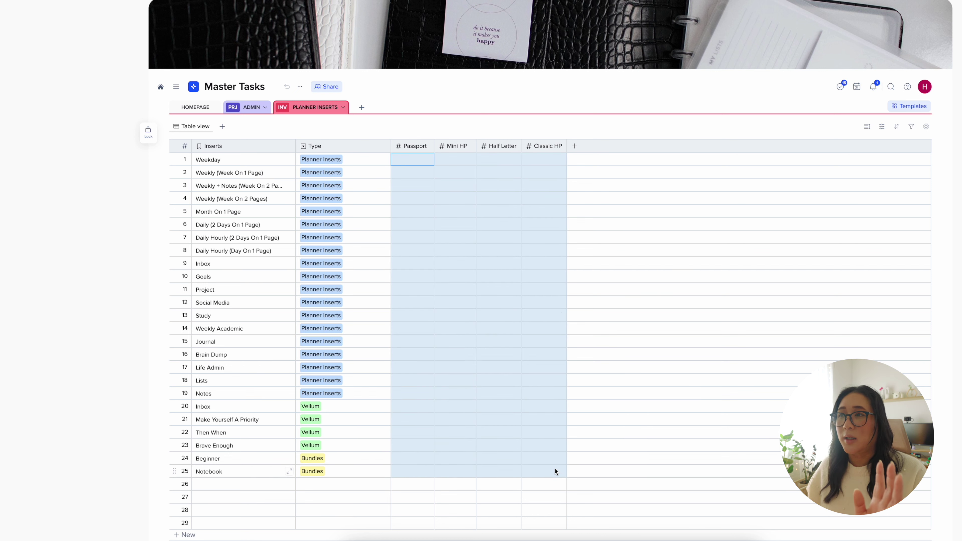
- Switch to the INVENTORY page, then go back to the team space home
left_click(343, 107)
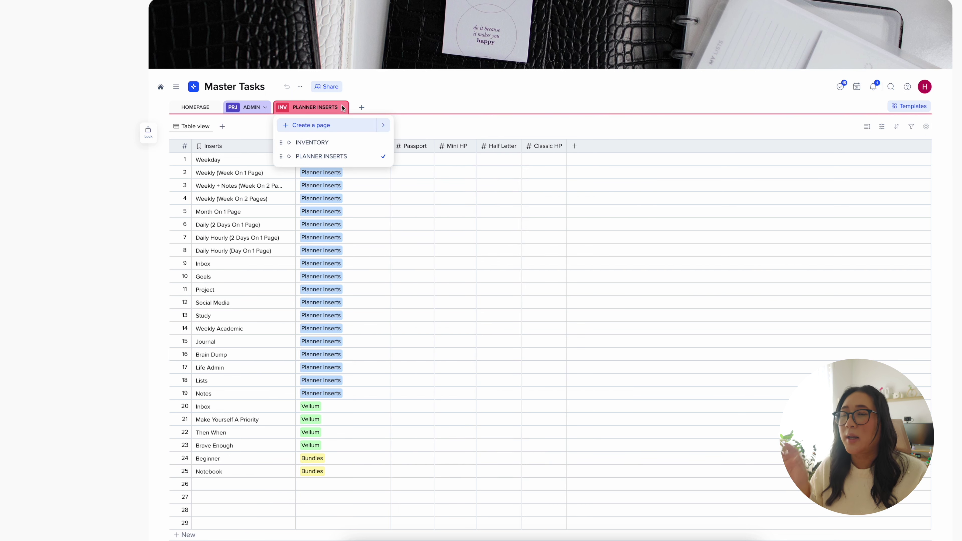
left_click(329, 144)
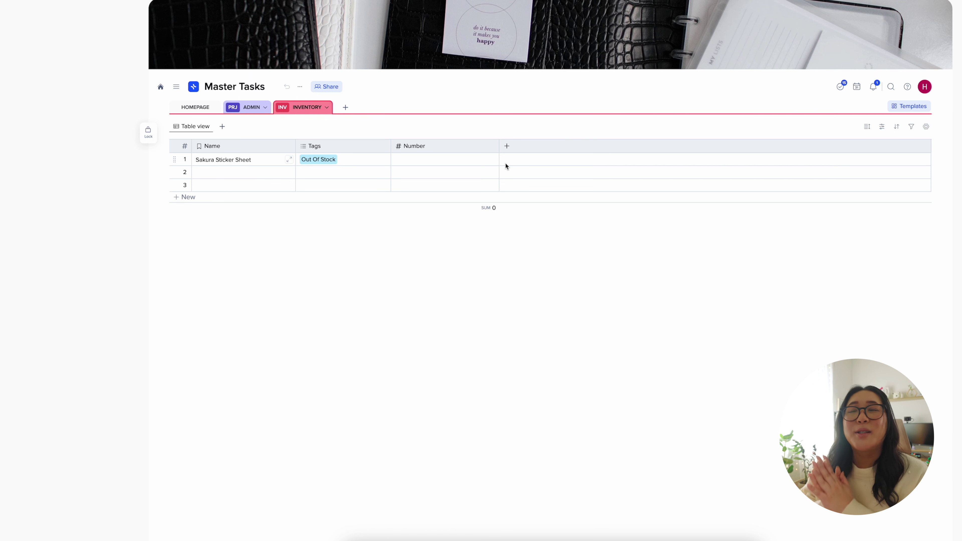
left_click(161, 86)
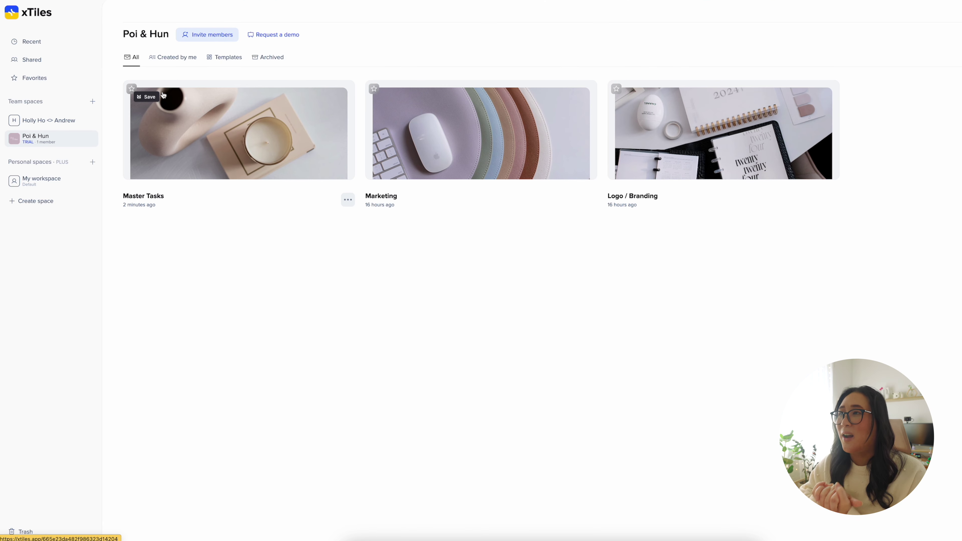
- Open the Marketing workspace and check the Pomodoro Kitty tile's options without changing anything
left_click(532, 154)
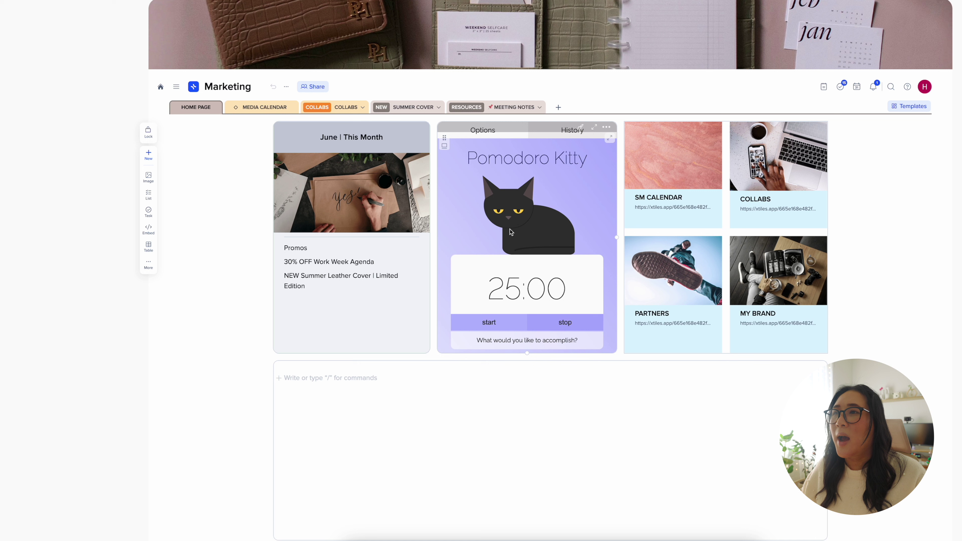
left_click(606, 129)
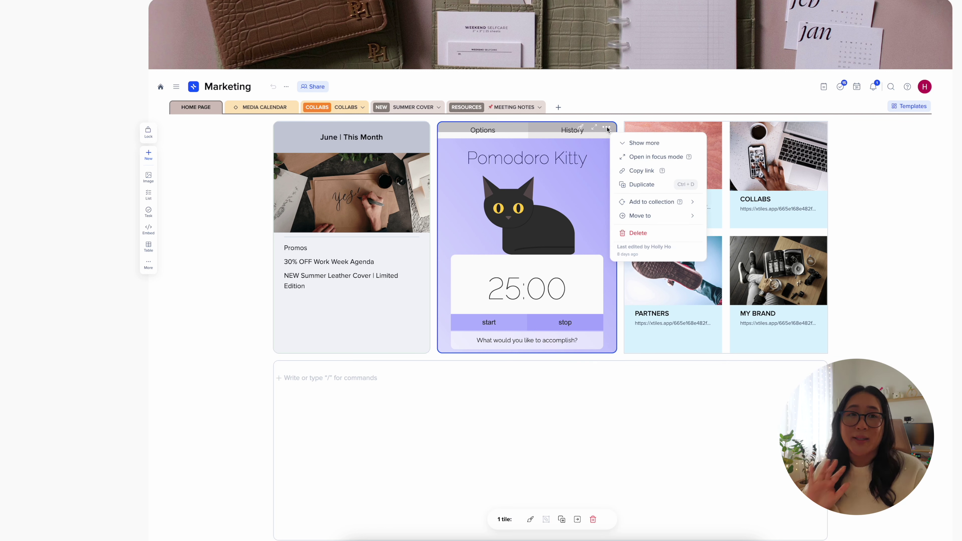
key("Escape")
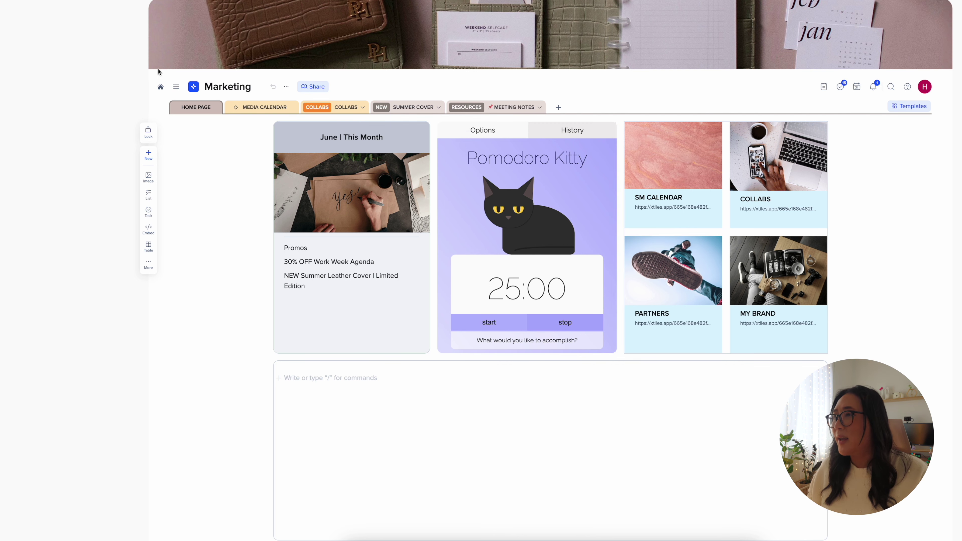
- Open Media Calendar's All posts table and check the TikTok post's status options, leaving them unchanged
left_click(256, 110)
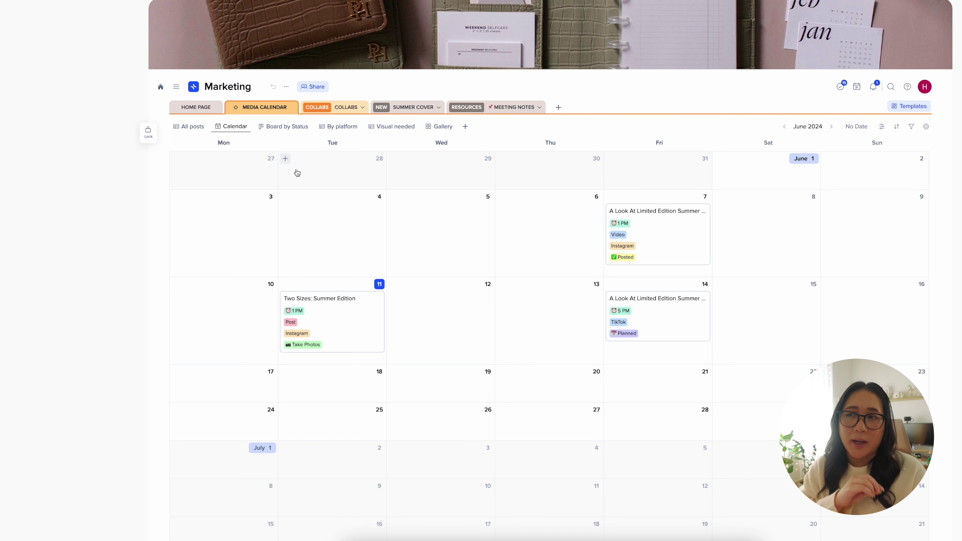
left_click(202, 130)
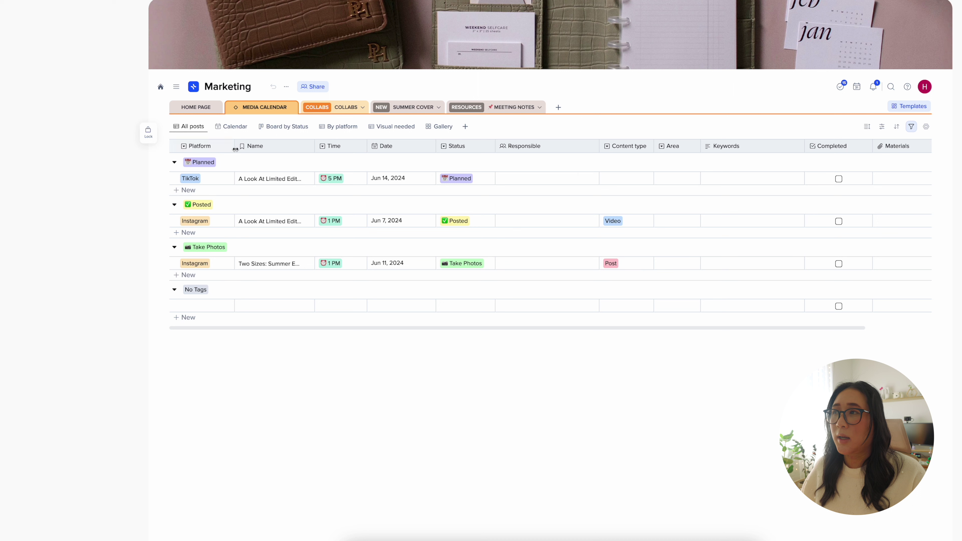
left_click(460, 178)
left_click(451, 181)
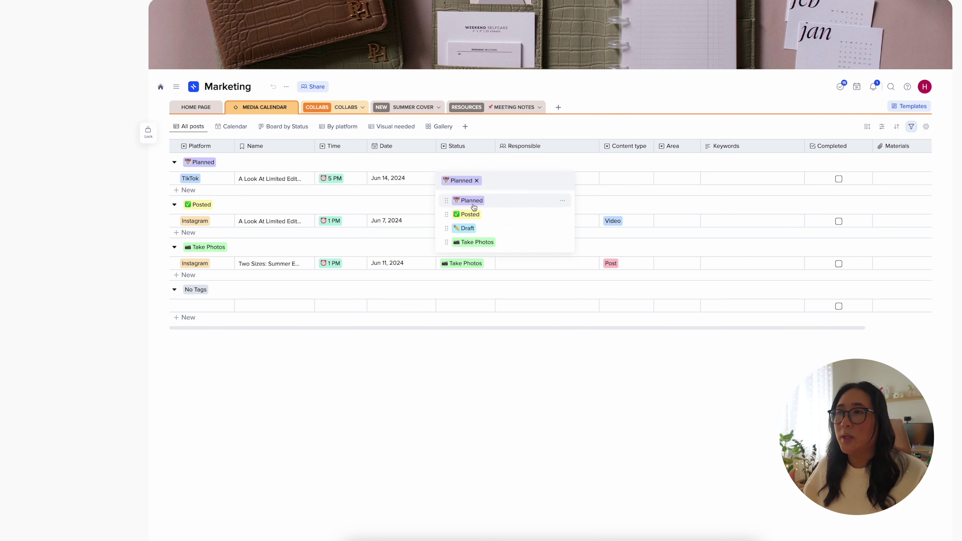
left_click(314, 165)
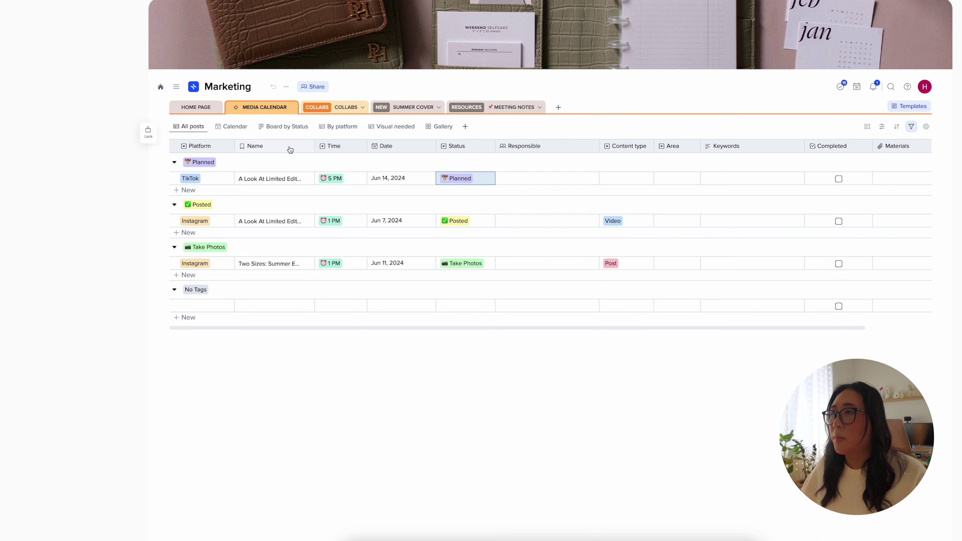
- Look through the Calendar, Board by Status, By platform and Visual needed post views
left_click(237, 127)
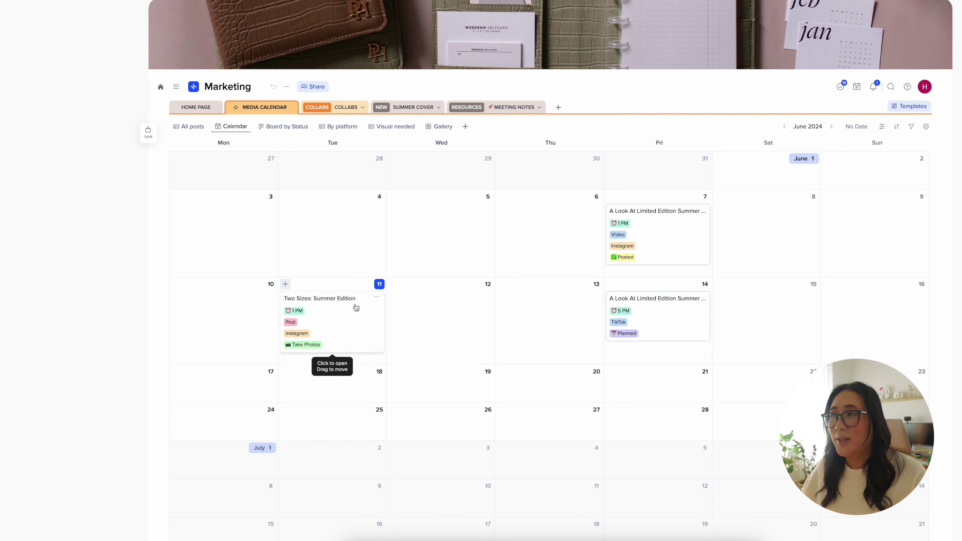
left_click(264, 127)
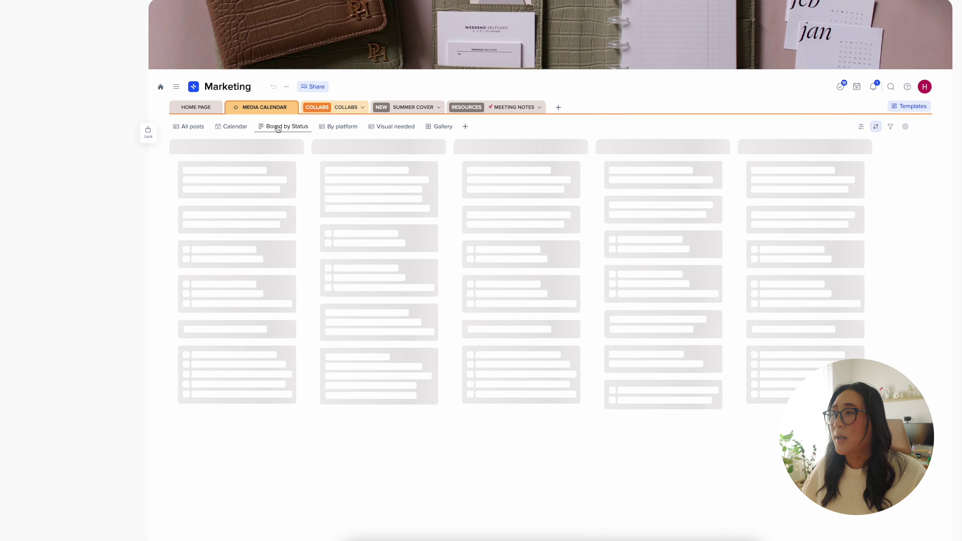
left_click(334, 126)
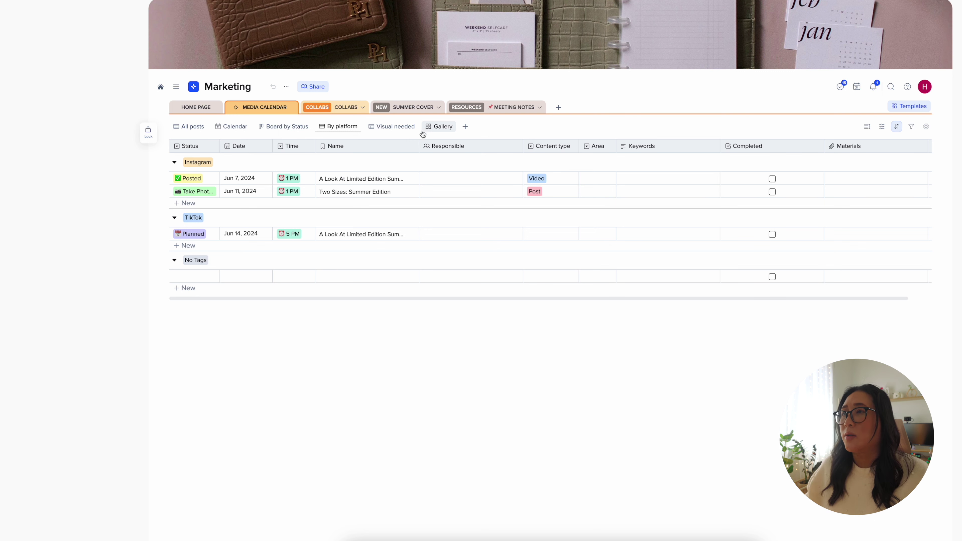
left_click(386, 128)
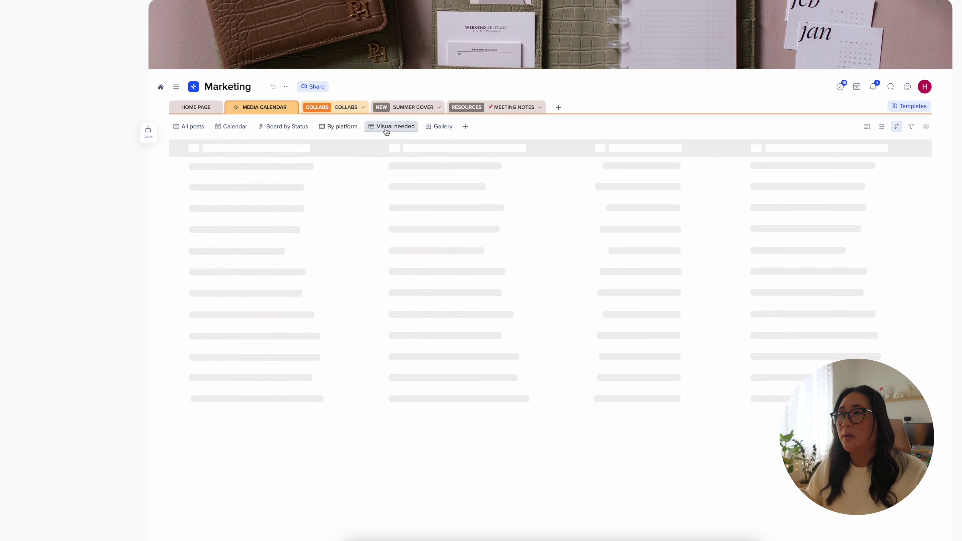
- Open the Collabs page, select the collaborator's handle, and list the Collabs and Research pages
left_click(346, 107)
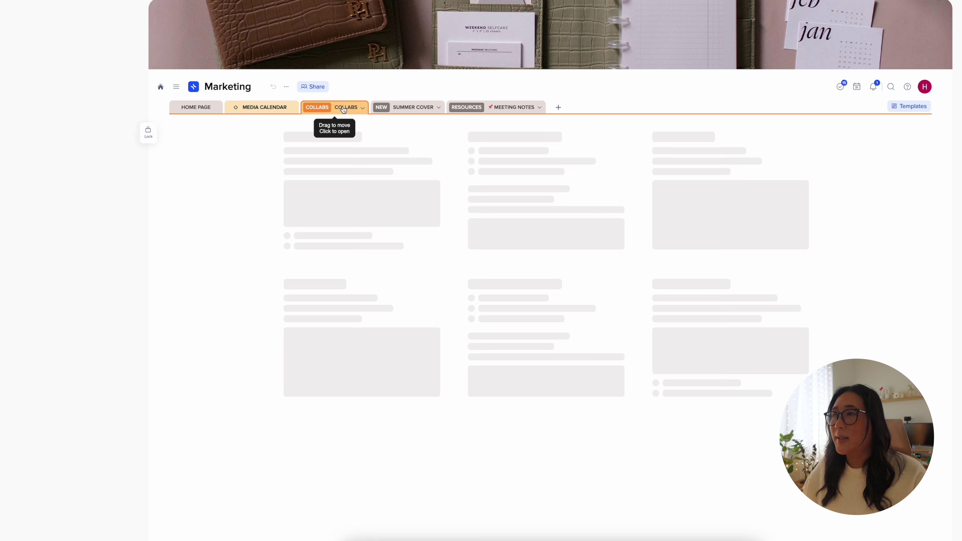
left_click(364, 107)
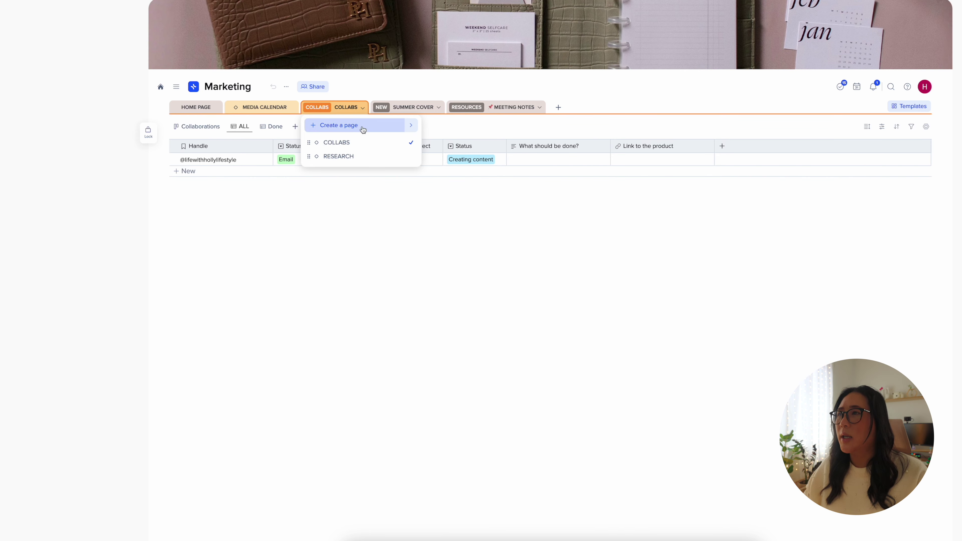
left_click(372, 196)
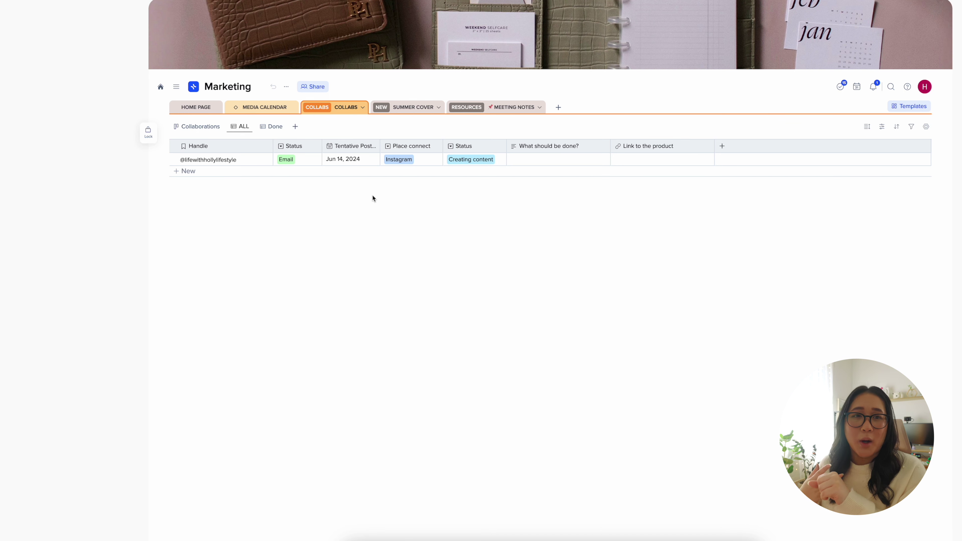
left_click(239, 160)
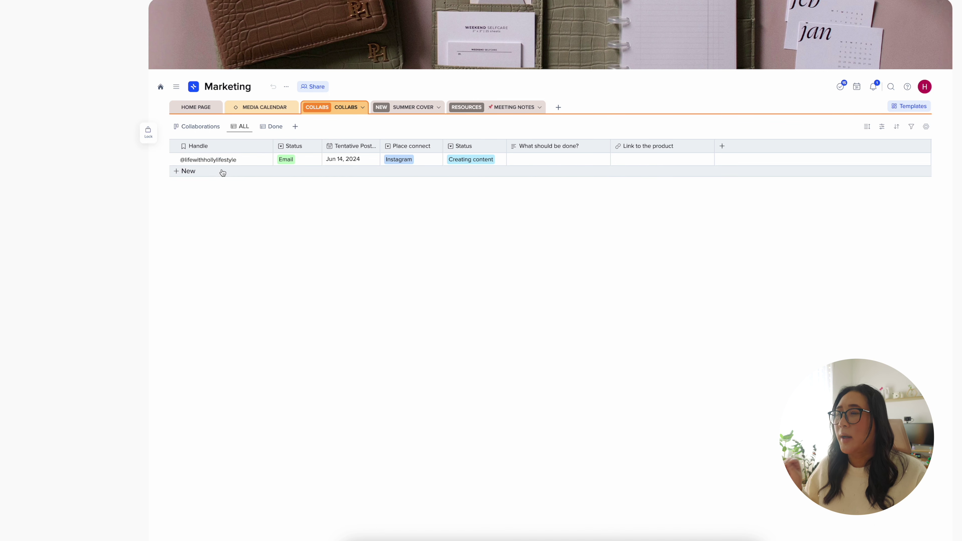
left_click(363, 108)
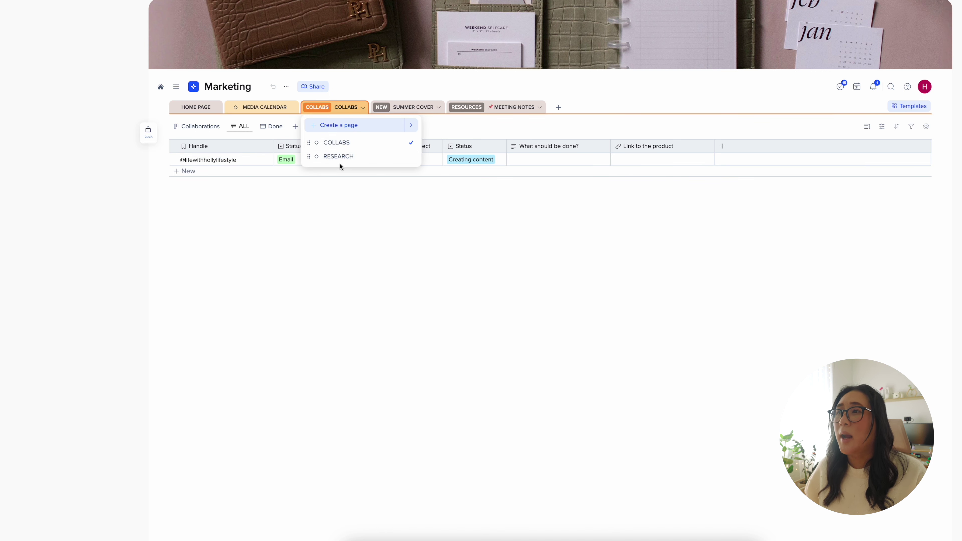
- View the RESEARCH brand list, then open the SUMMER COVER checklists page
left_click(338, 157)
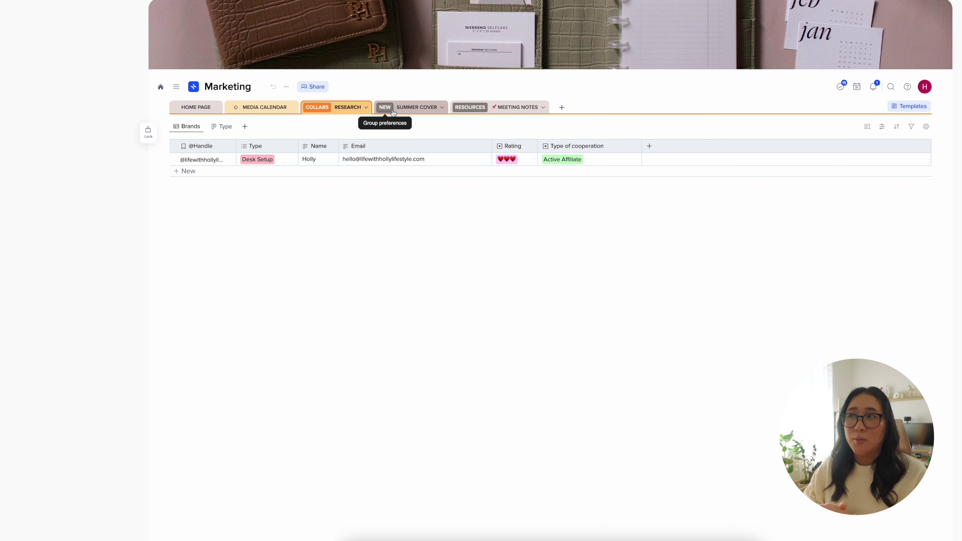
left_click(429, 108)
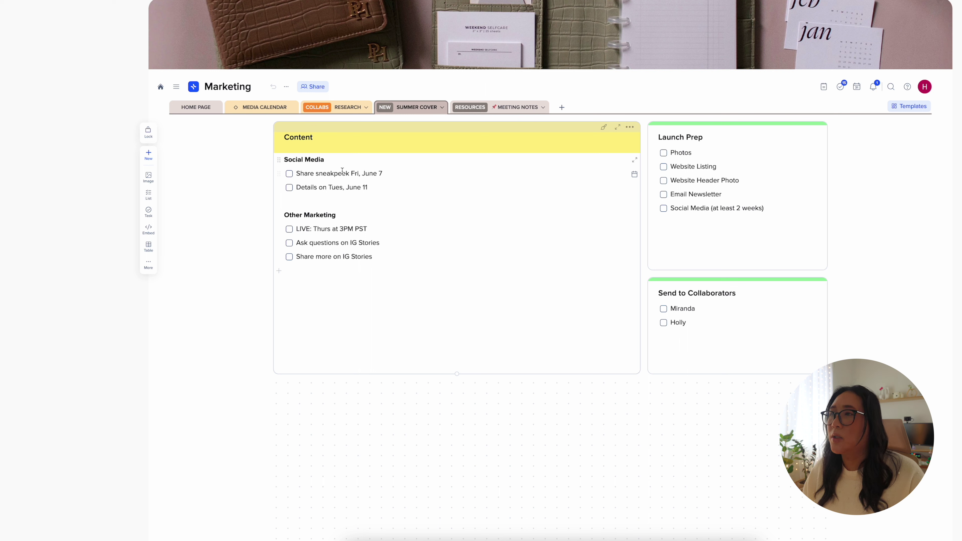
- Check off Share sneakpeek Fri, June 7, Photos, Website Listing and Website Header Photo, then open Meeting Notes
left_click(289, 174)
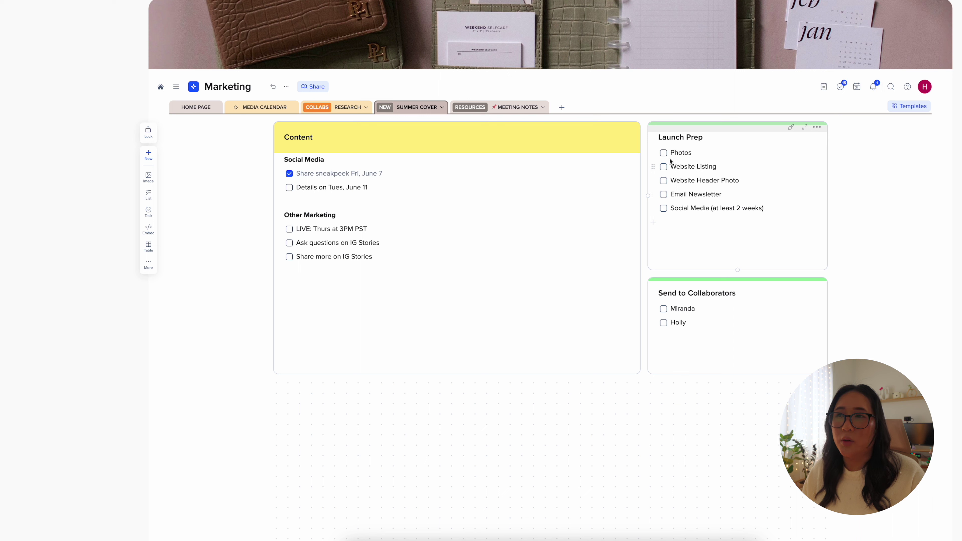
left_click(663, 152)
left_click(663, 167)
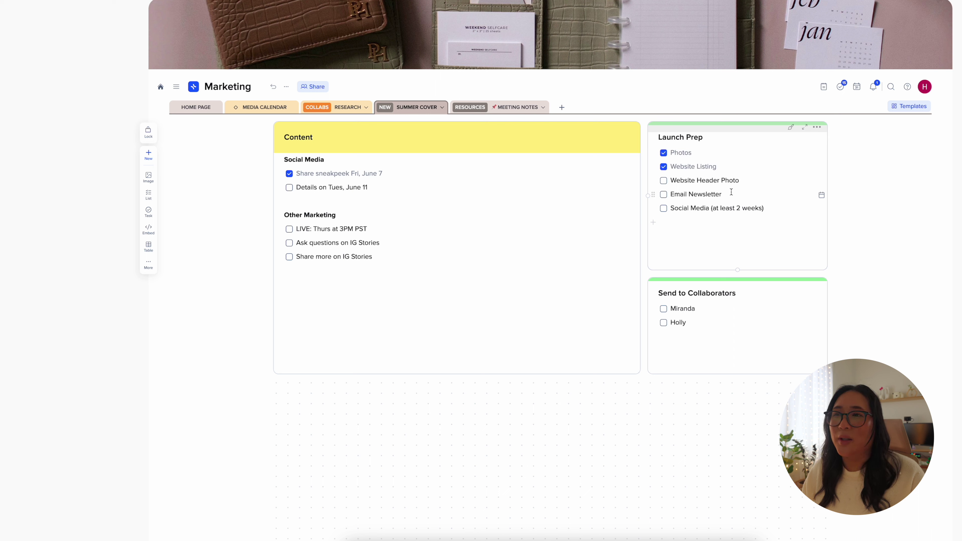
left_click(663, 180)
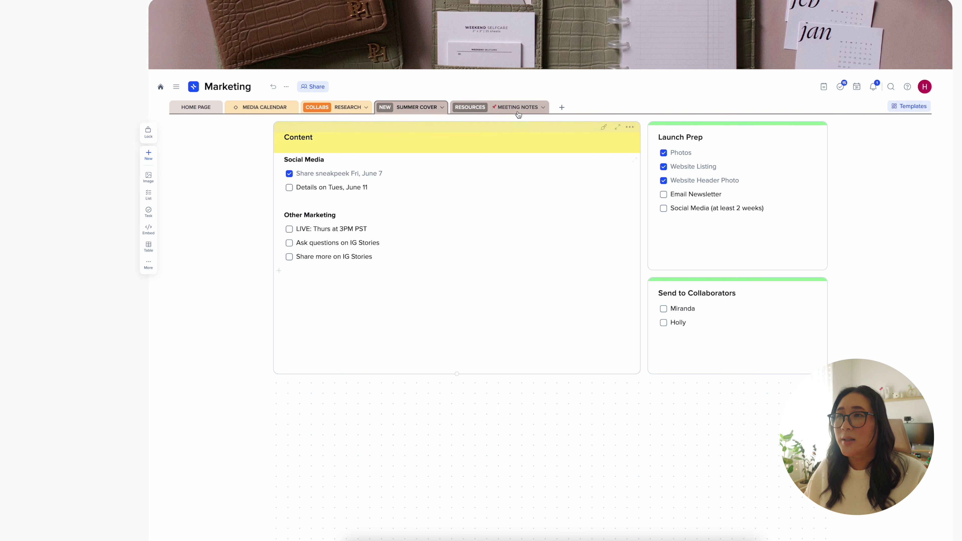
left_click(503, 108)
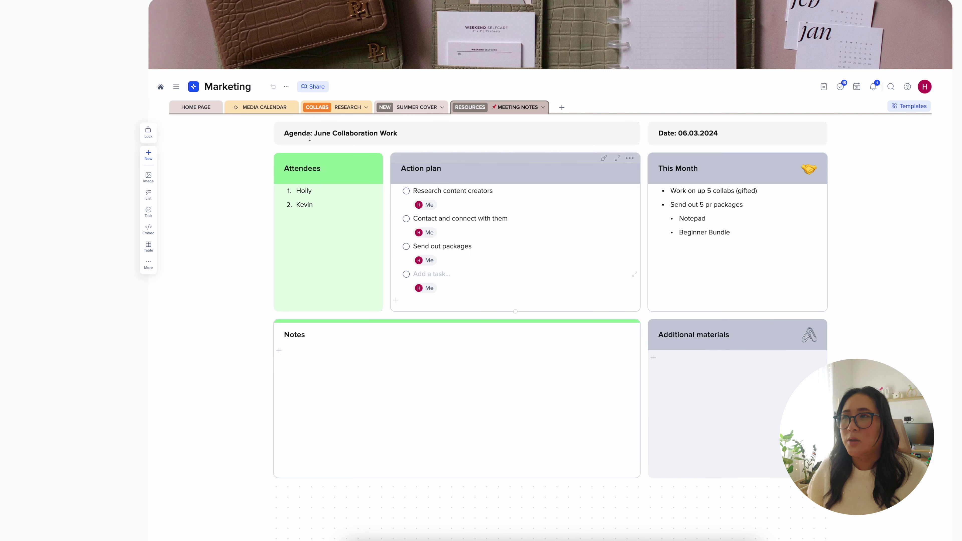
- View the pages under MEETING NOTES, then return to the Poi & Hun team space home
left_click(543, 108)
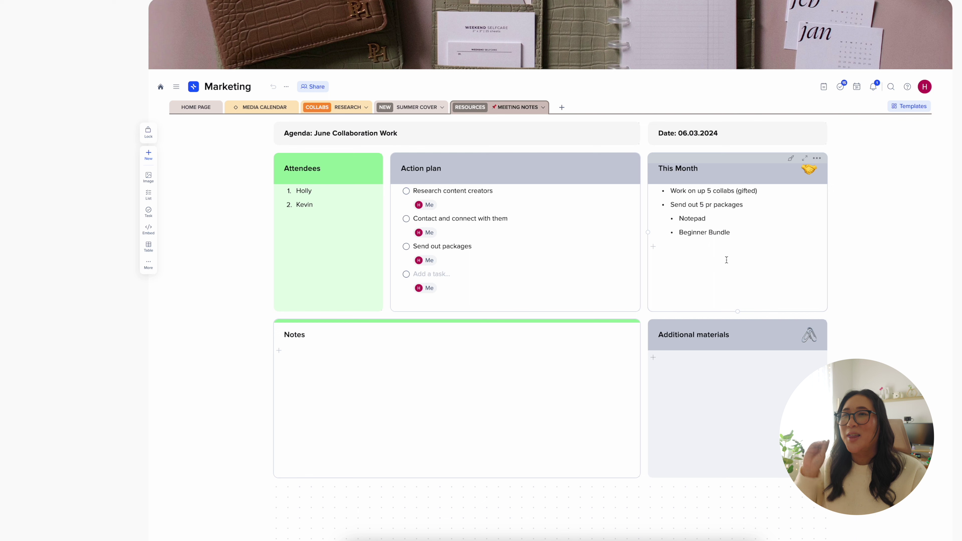
left_click(161, 87)
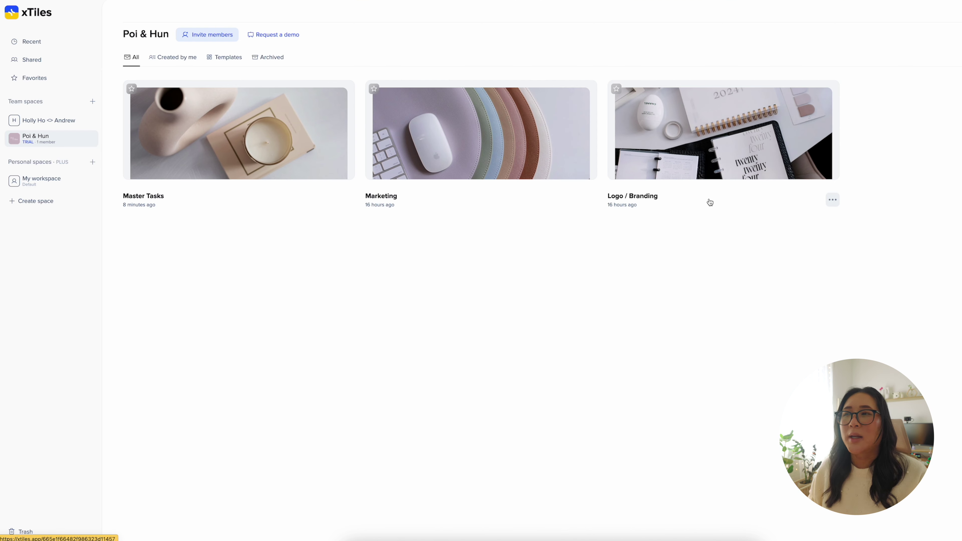
- Open the Logo / Branding workspace from the dashboard to its Color Palette page
left_click(721, 178)
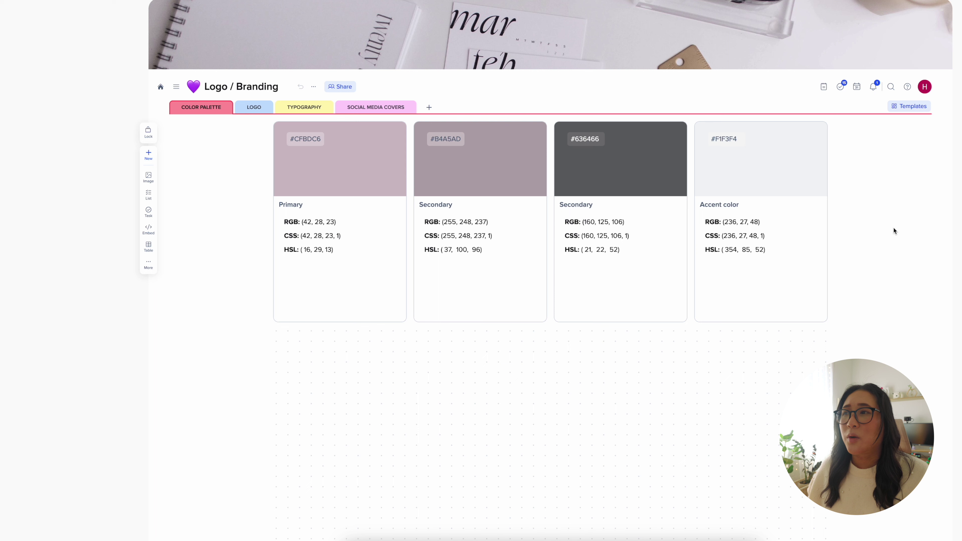
- Browse the LOGO and TYPOGRAPHY pages, ending on SOCIAL MEDIA COVERS with platform cover sizes
left_click(251, 113)
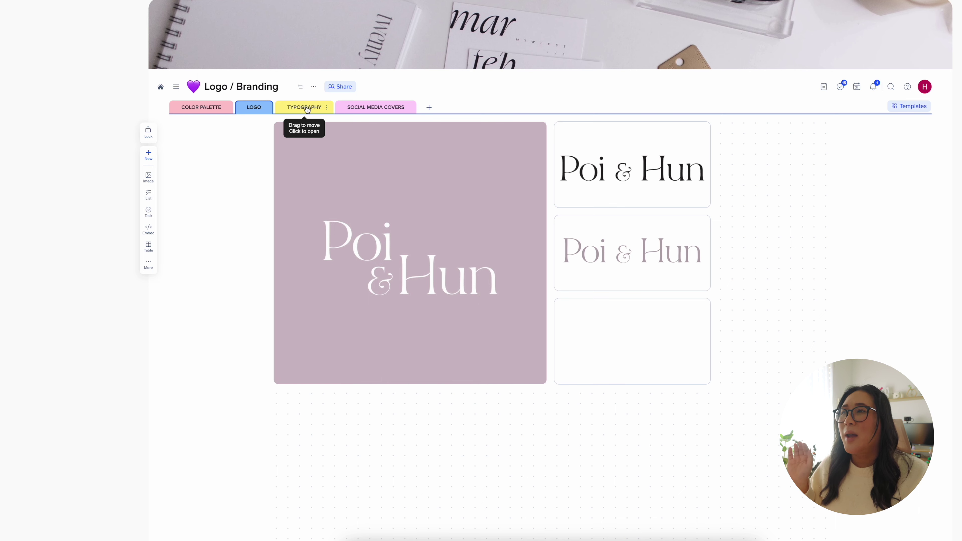
left_click(305, 108)
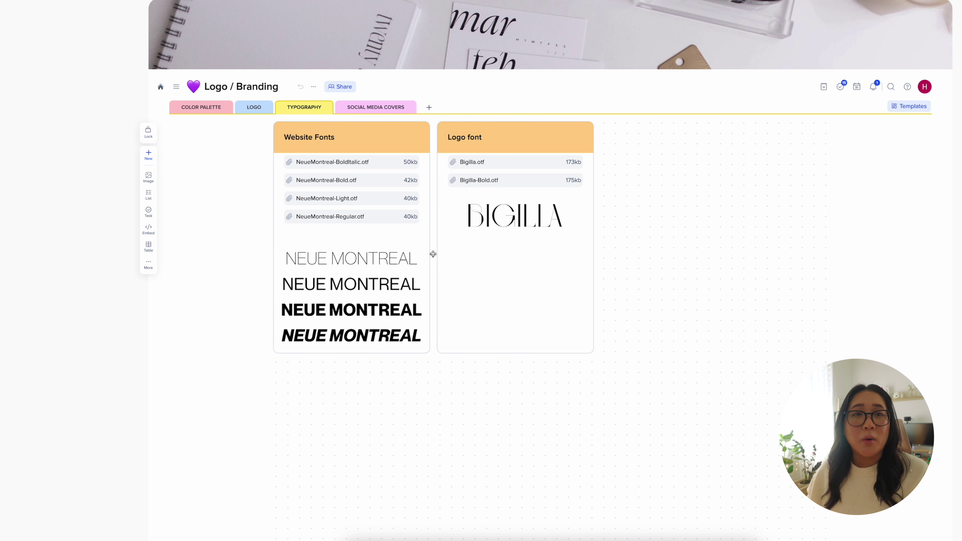
left_click(370, 110)
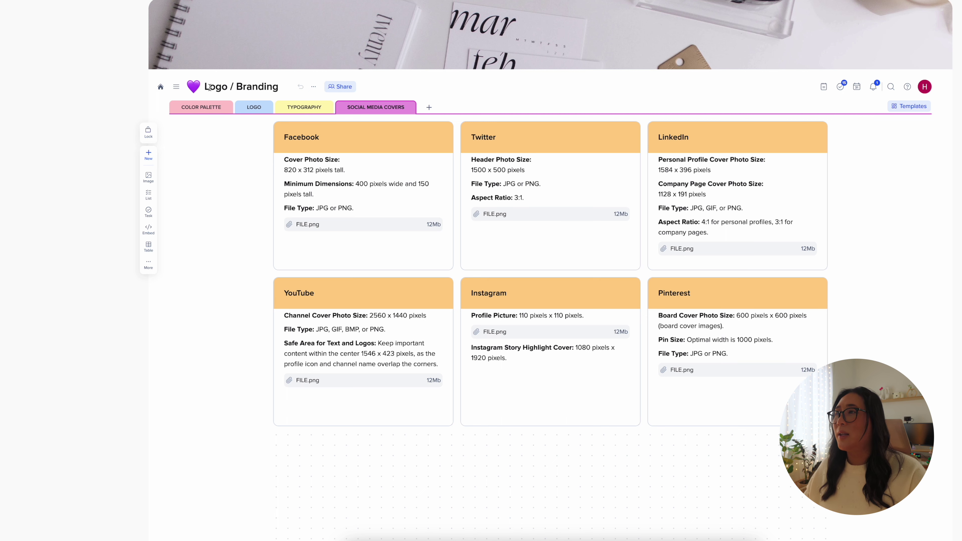
- Return from Logo / Branding to the Poi & Hun team space dashboard
left_click(160, 86)
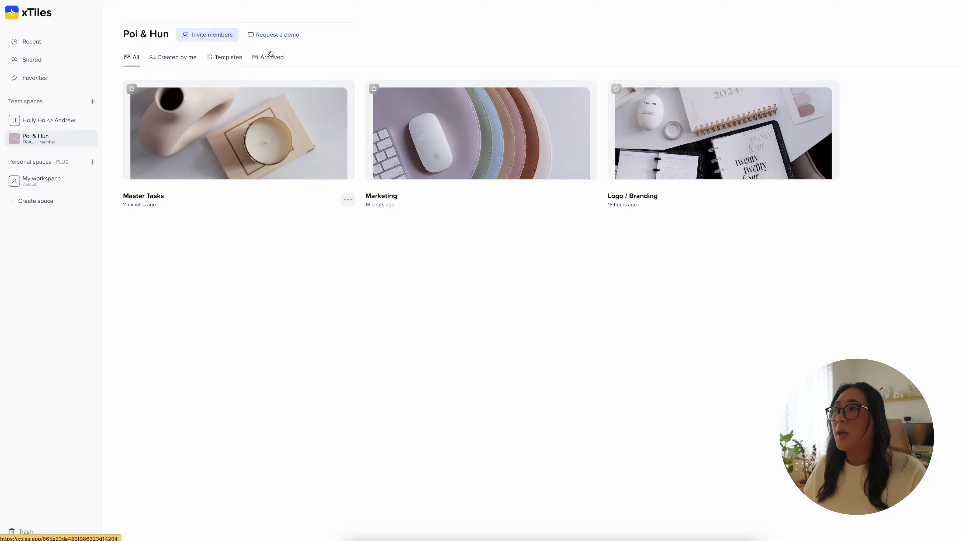
- In Master Tasks, set the second team member as Person for the Sakura Sticker Sheet inventory row
left_click(207, 34)
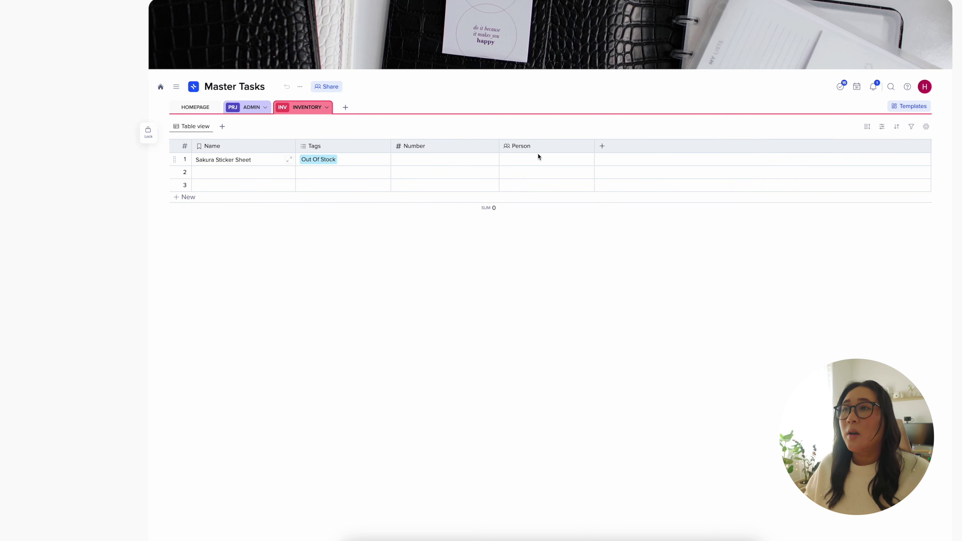
left_click(528, 161)
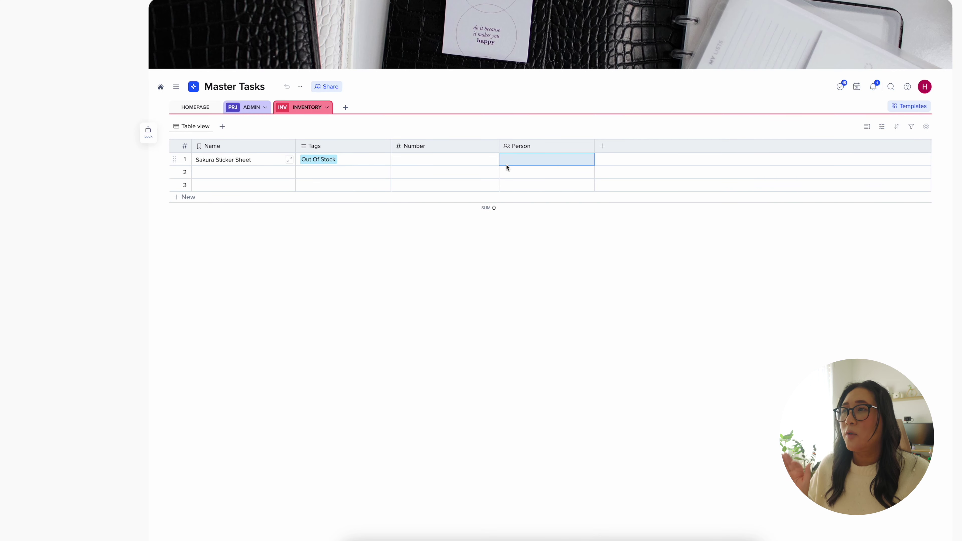
left_click(539, 163)
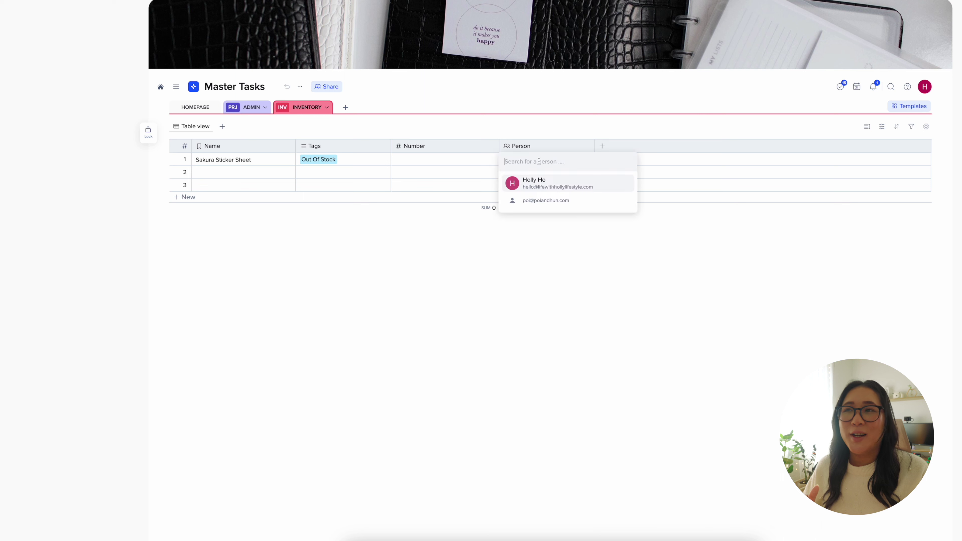
left_click(548, 206)
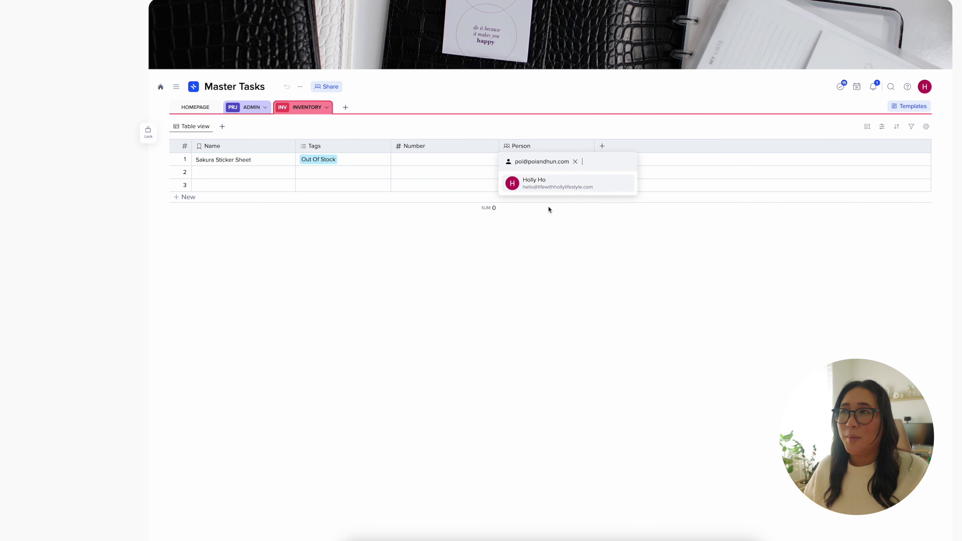
left_click(629, 260)
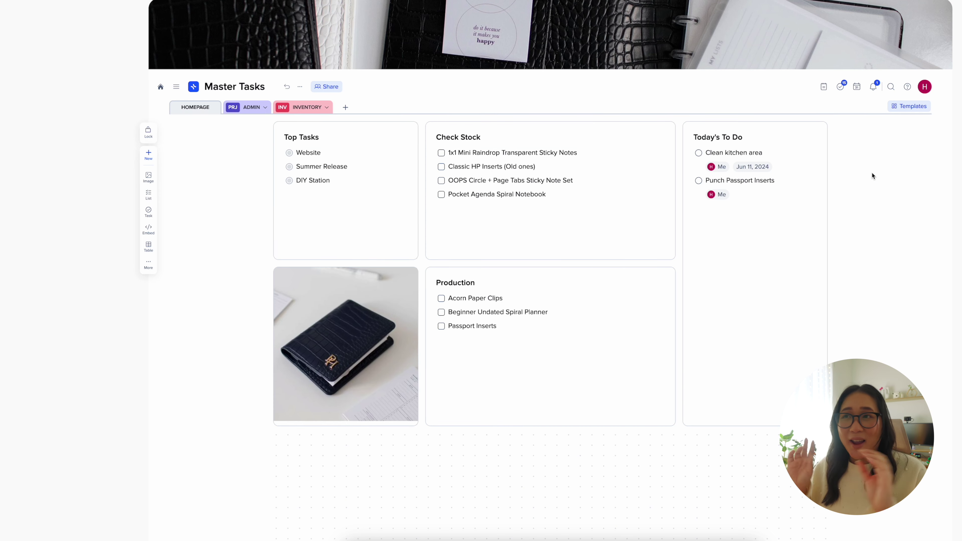
left_click(838, 90)
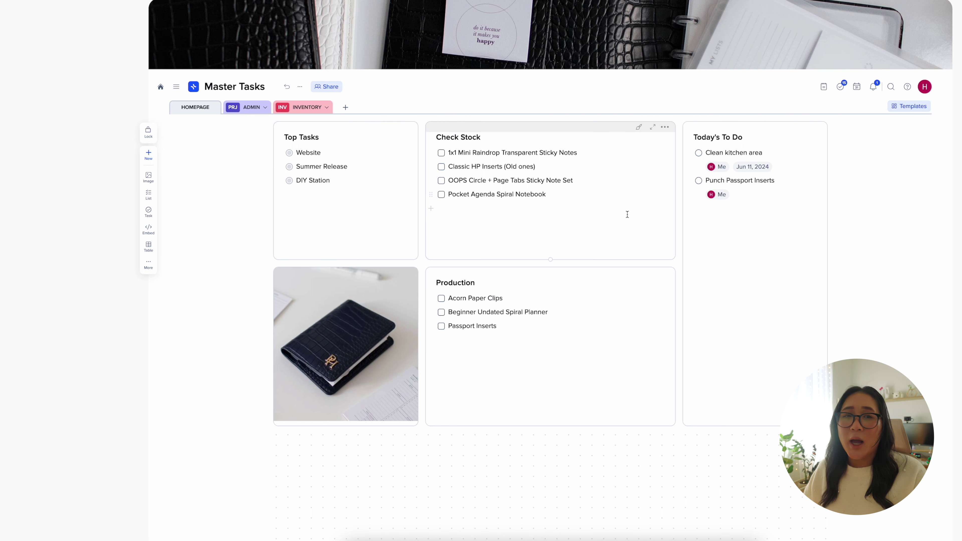
- Color the Today's To Do tile mauve-grey using the filled style
left_click(639, 127)
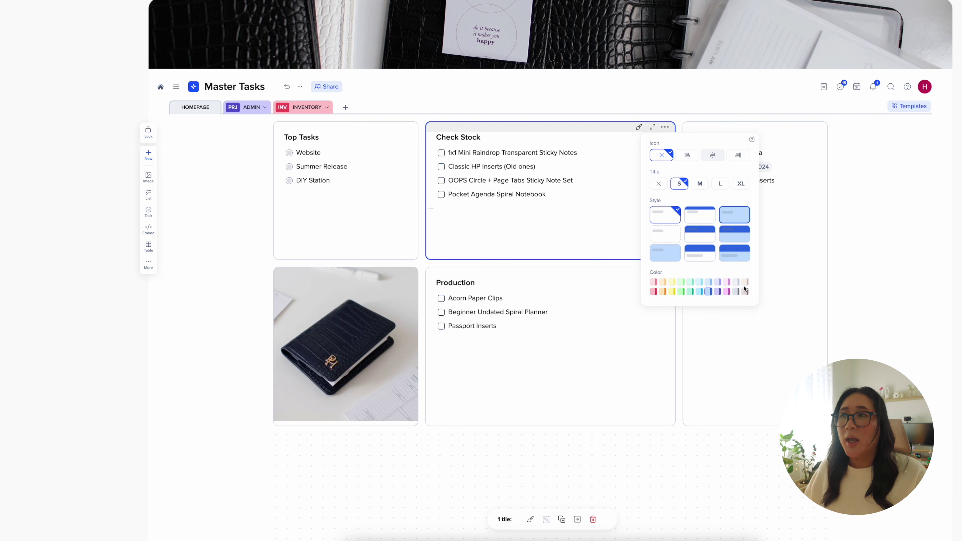
left_click(791, 127)
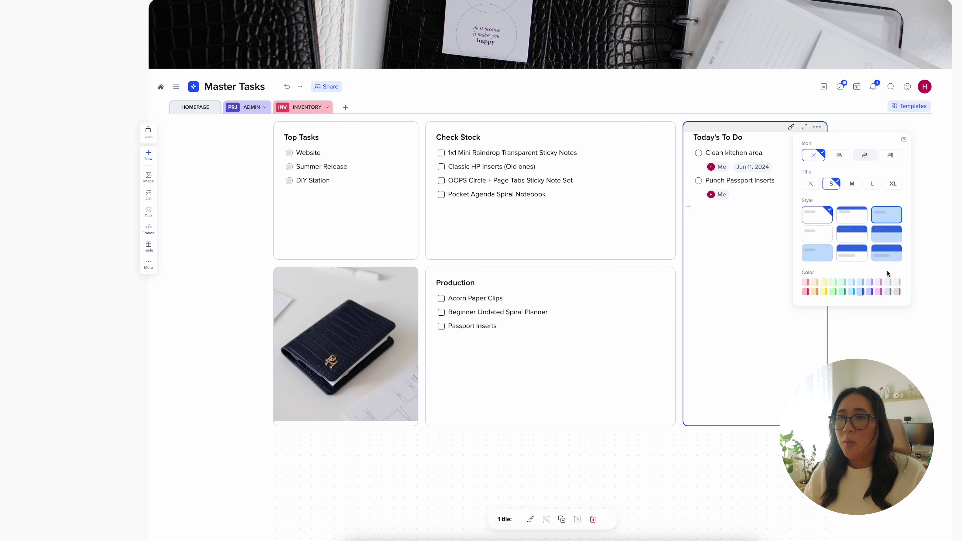
left_click(896, 291)
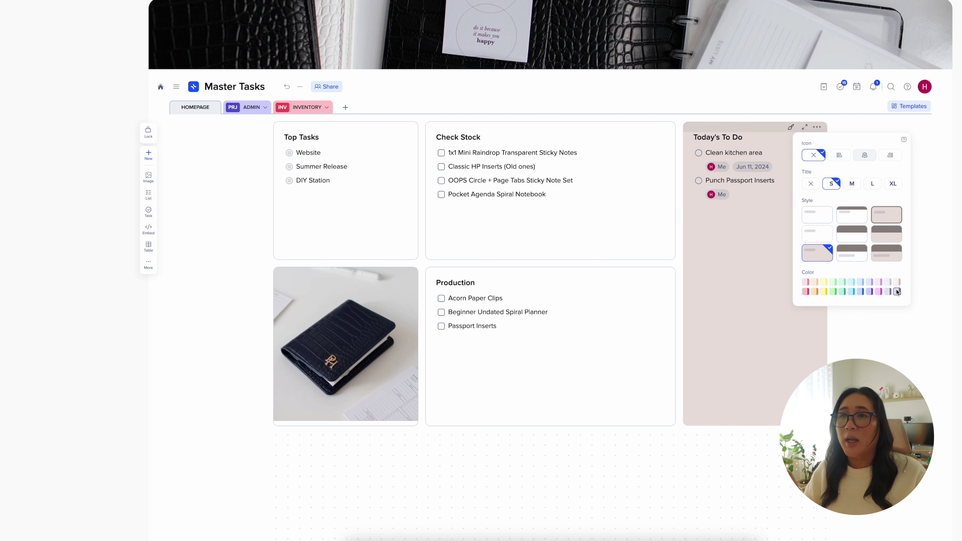
left_click(897, 338)
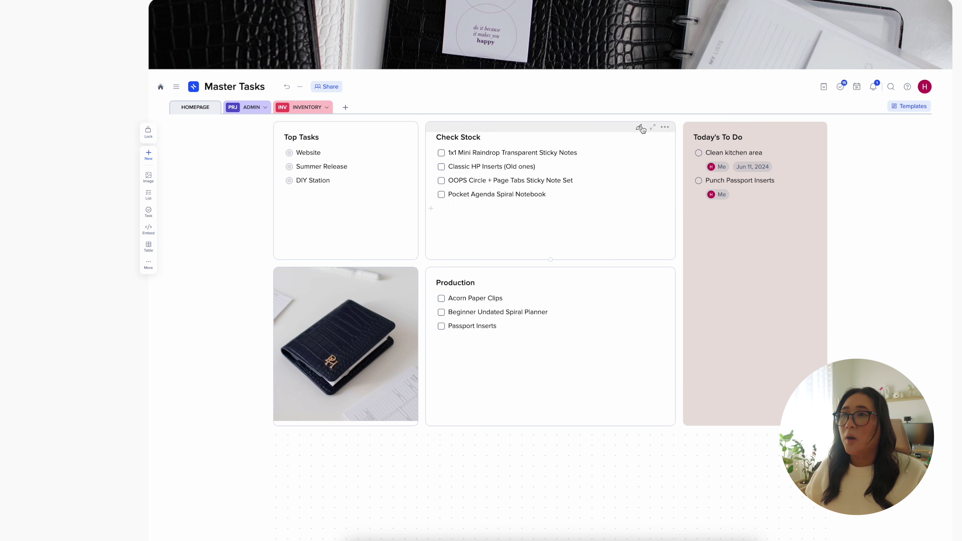
- Give the Check Stock tile a grey header bar holding its title, with a light grey body
left_click(638, 127)
left_click(700, 222)
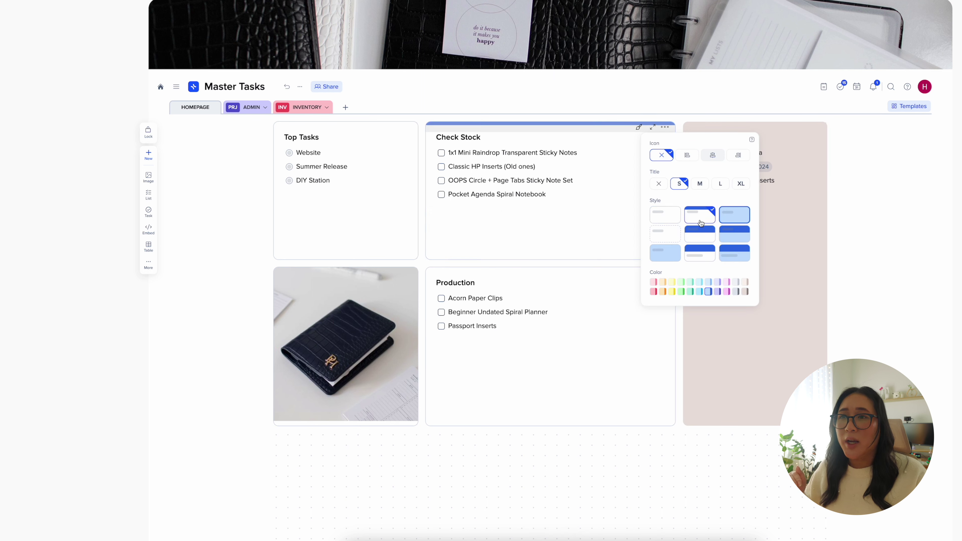
left_click(699, 249)
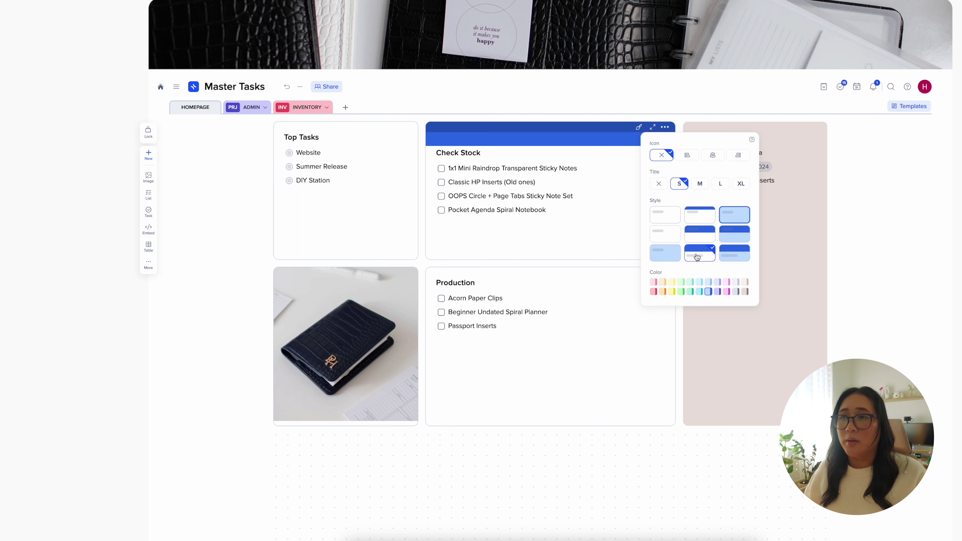
left_click(676, 256)
left_click(734, 253)
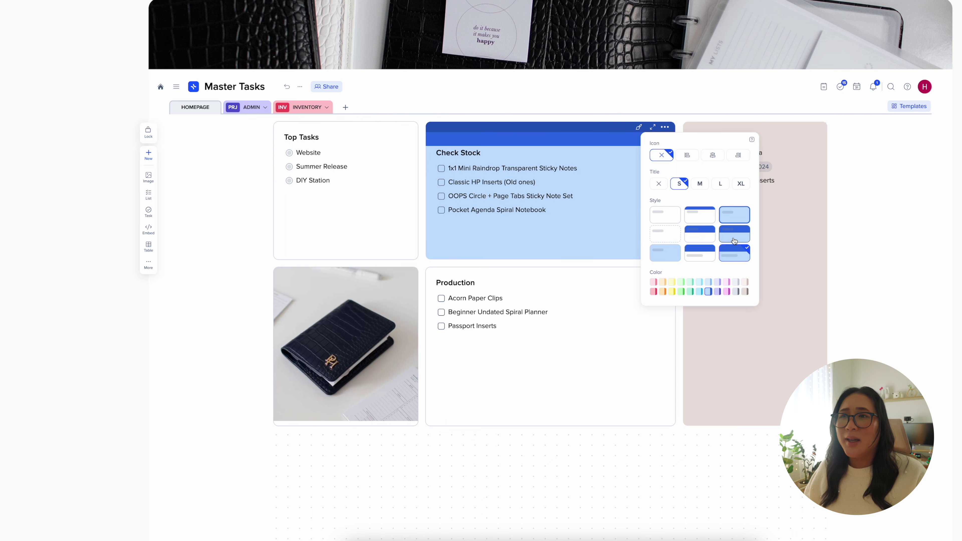
left_click(734, 241)
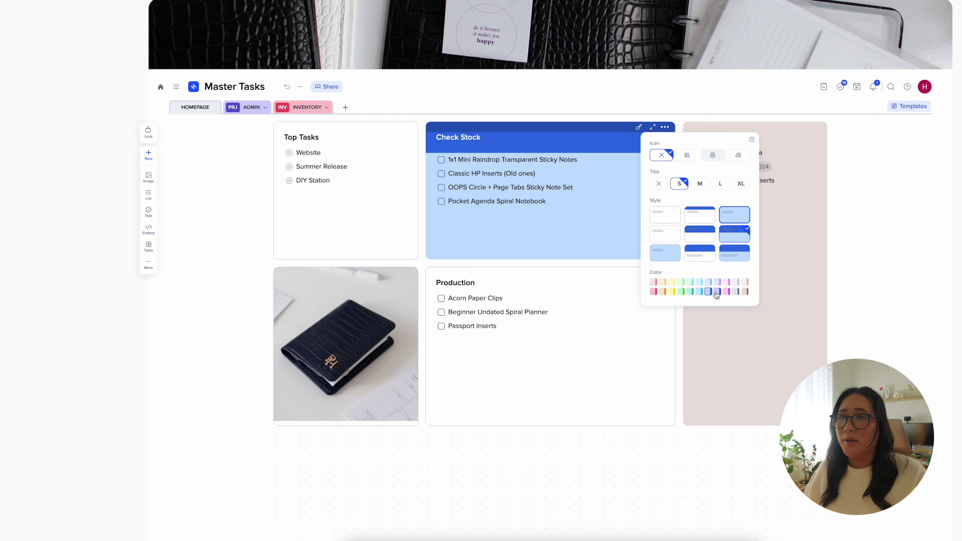
left_click(736, 291)
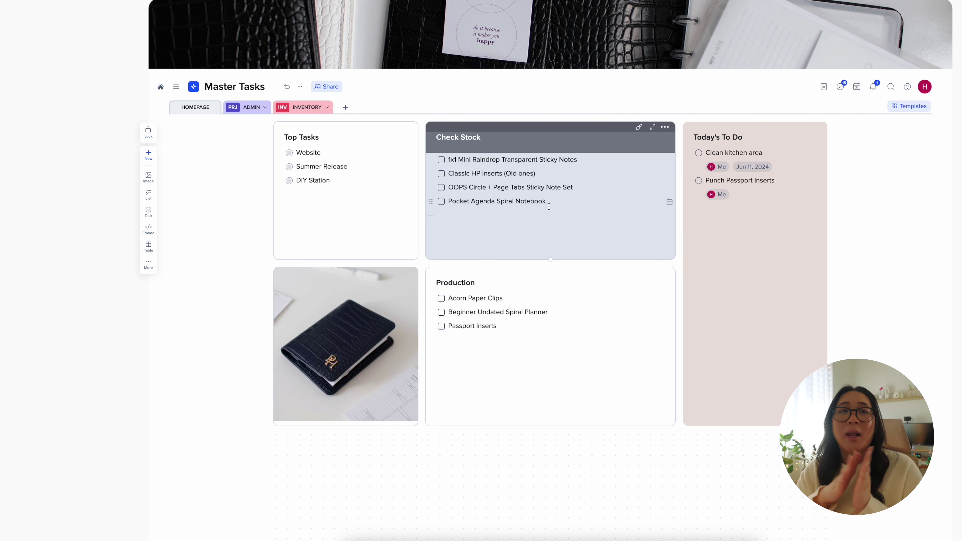